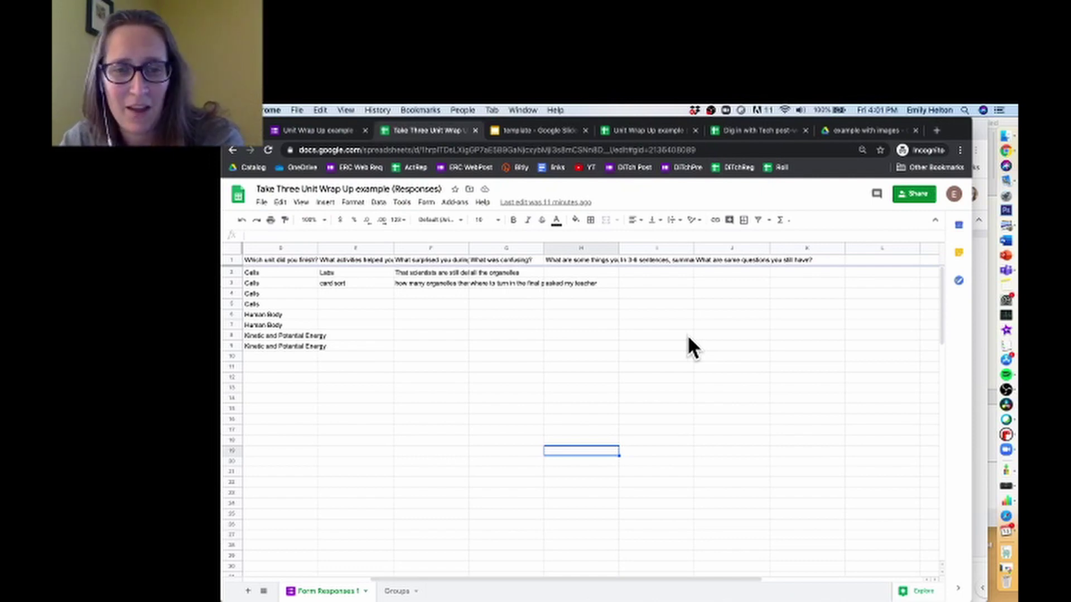
# - Scroll the responses sheet back to column A to review the eight submissions
pyautogui.hscroll(-5, 565, 350)
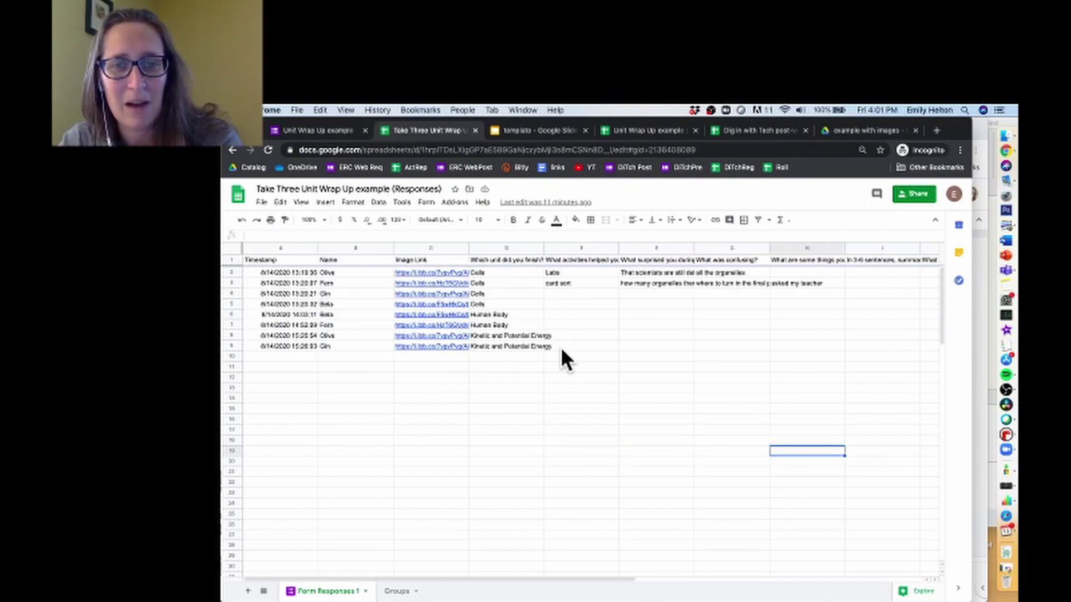
# - Open the Unit Wrap Up form and scroll through its unit-choice and reflection questions
pyautogui.click(318, 130)
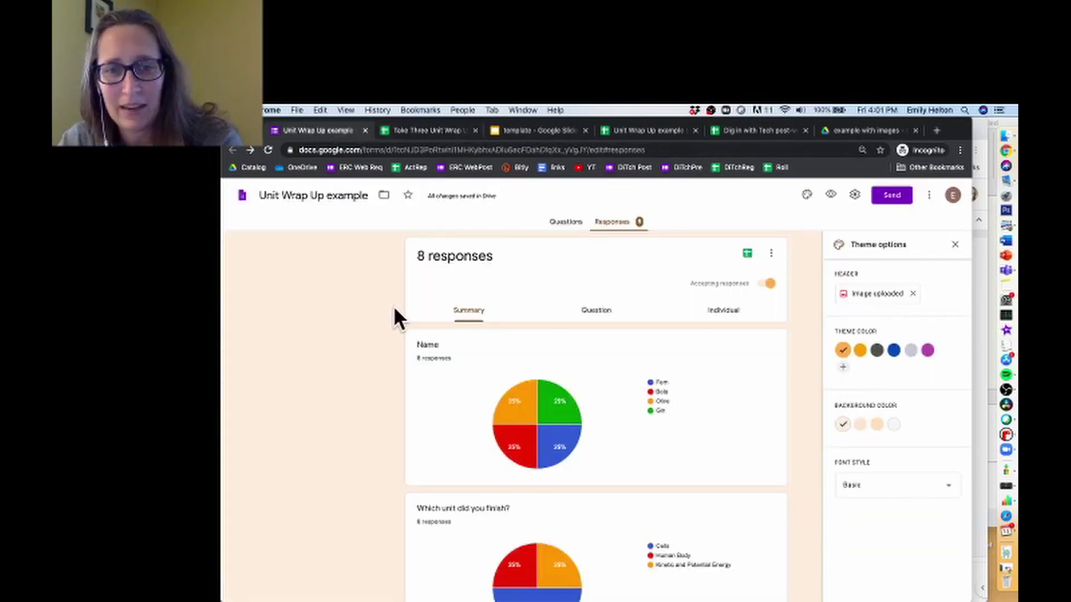
pyautogui.click(564, 222)
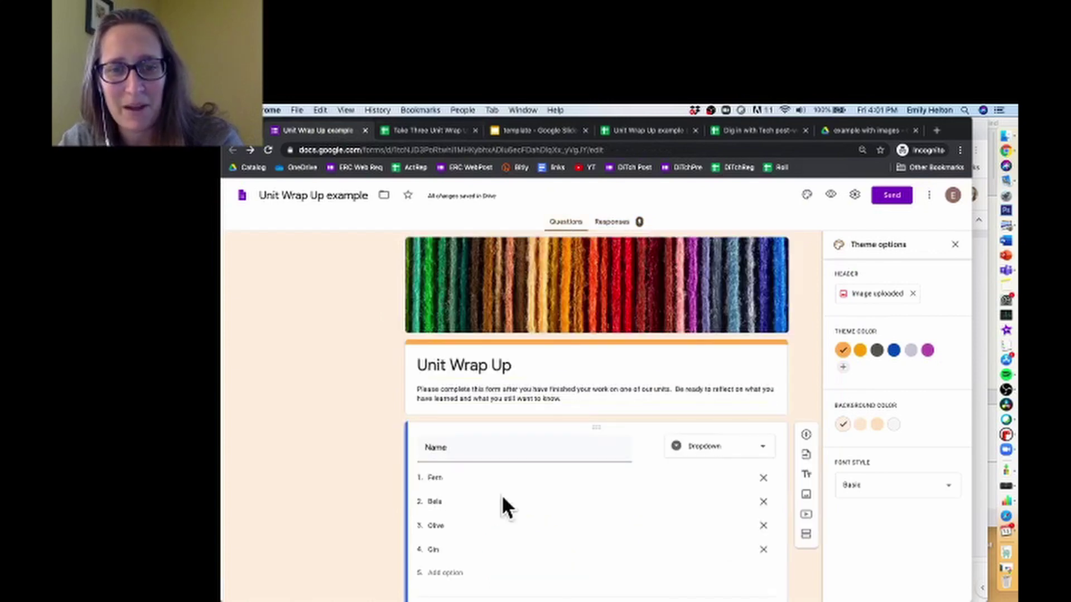
pyautogui.scroll(-1, 499, 494)
pyautogui.scroll(-5, 500, 494)
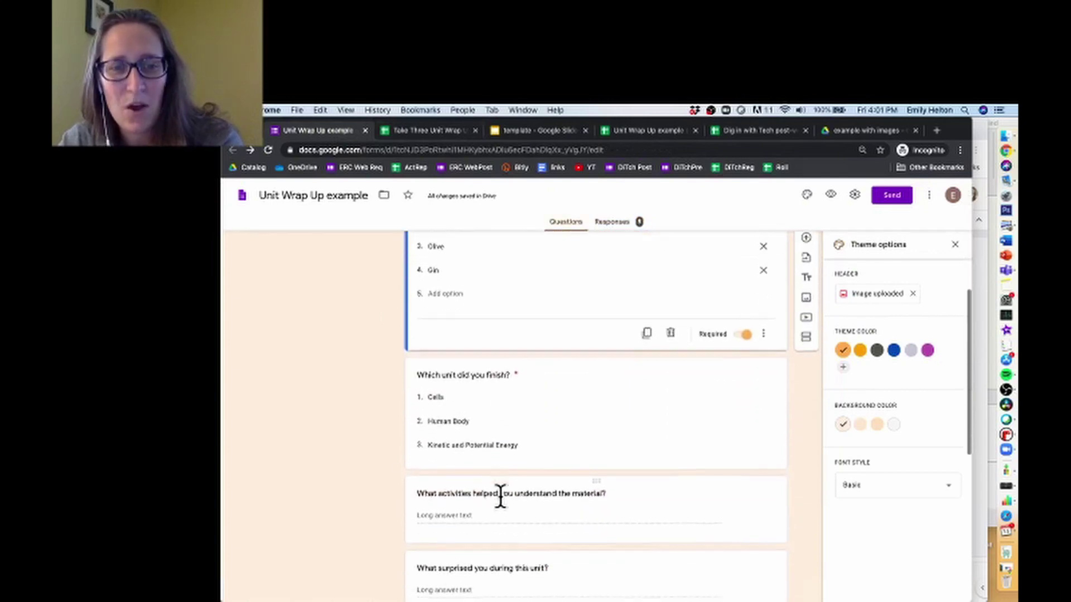
pyautogui.scroll(-3, 473, 436)
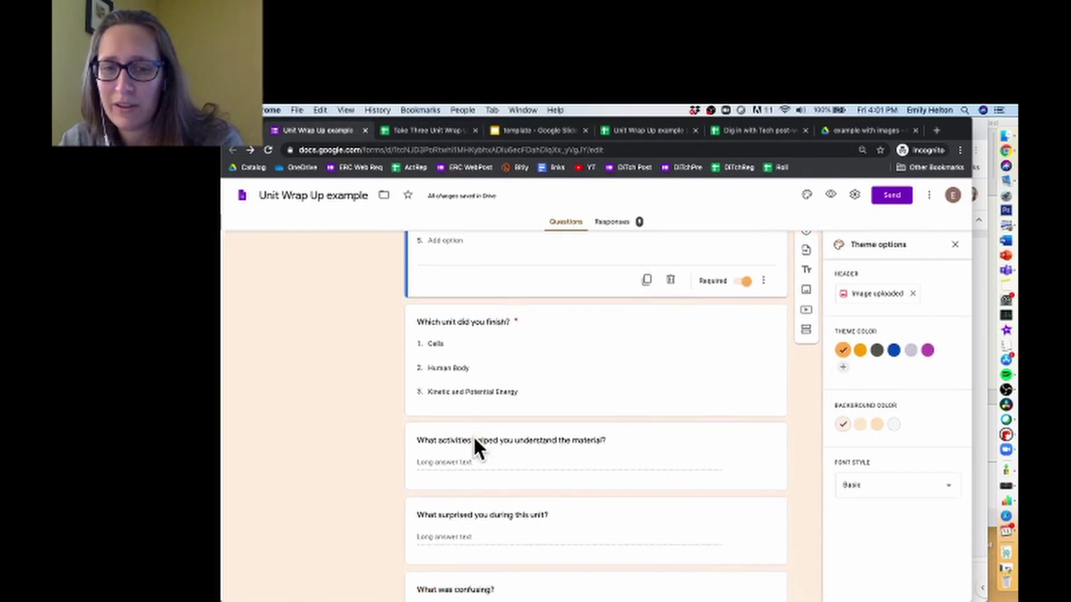
pyautogui.scroll(-1, 473, 436)
pyautogui.scroll(-3, 514, 563)
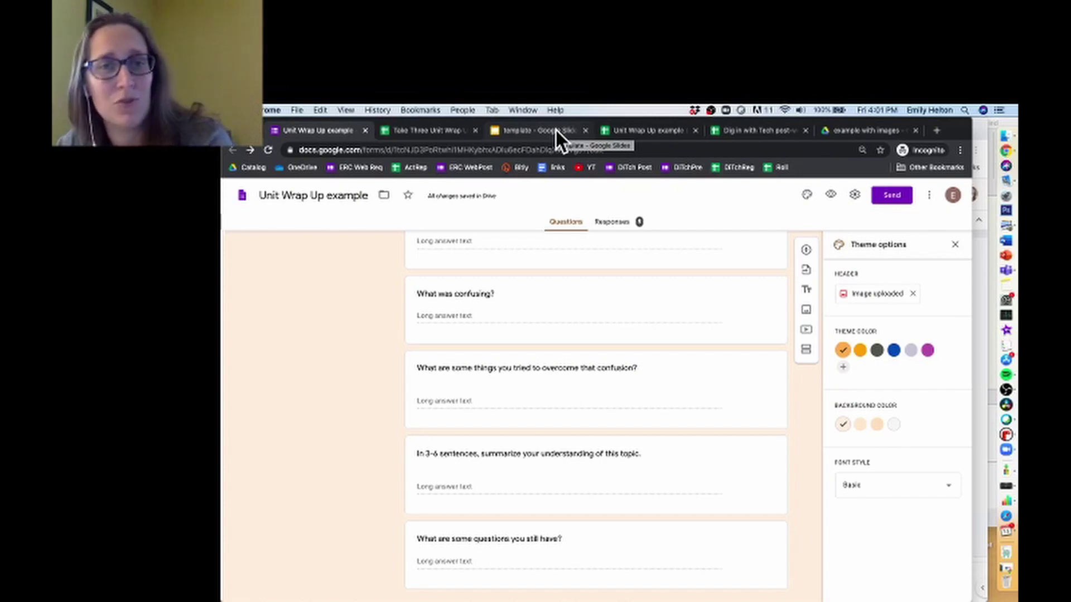
# - Bring up the certificate template with its <<Name>>, <<Unit>>, <<date>> and <<tag>> placeholders
pyautogui.click(533, 129)
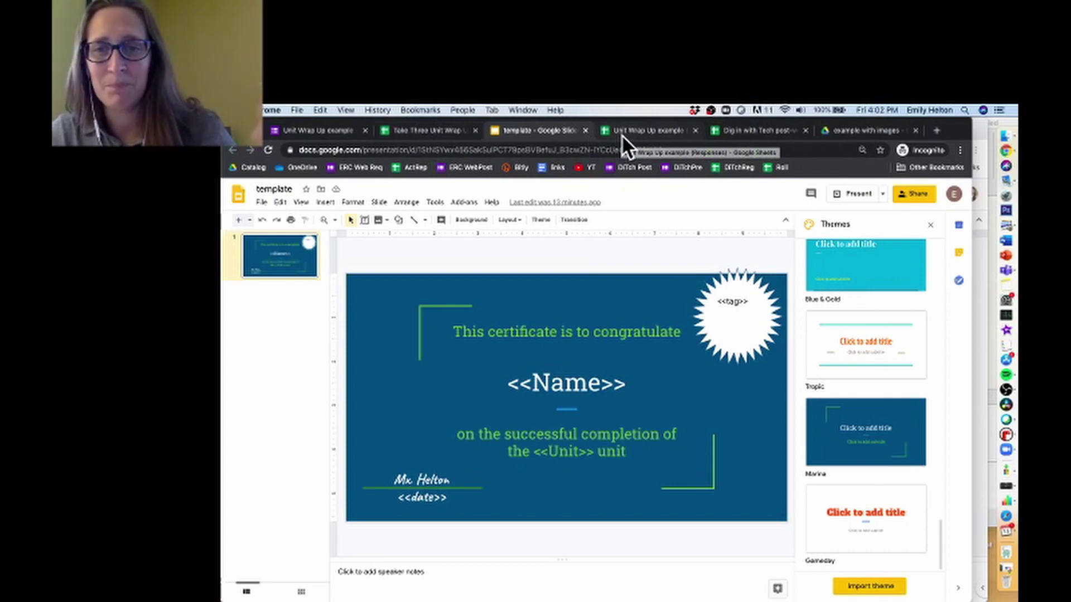
# - Return to the responses spreadsheet and enter the heading 'Pass' in cell K1
pyautogui.click(428, 133)
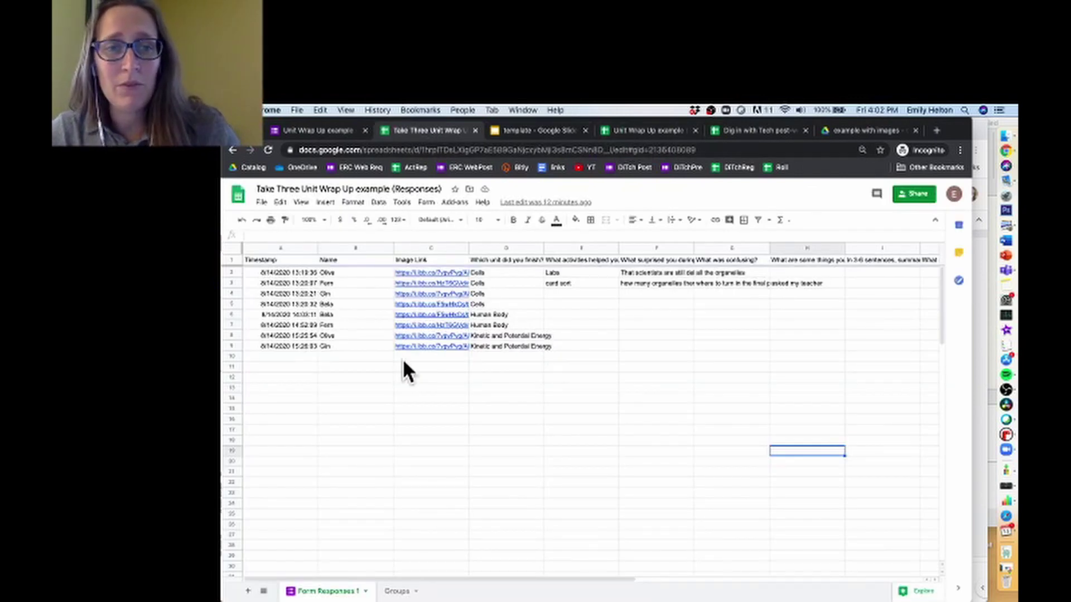
pyautogui.hscroll(3, 617, 294)
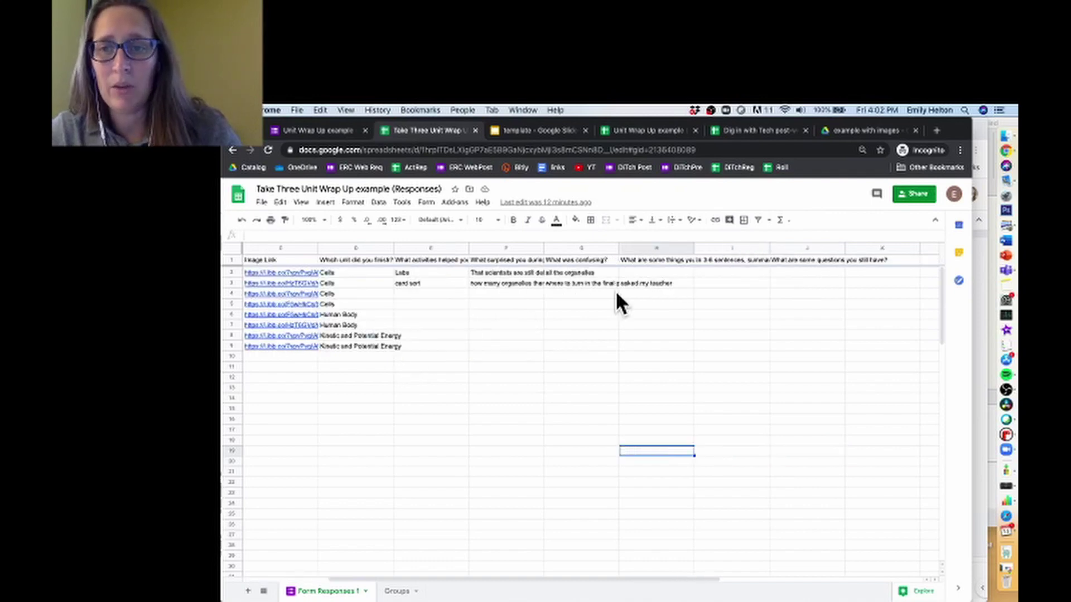
pyautogui.hscroll(2, 617, 295)
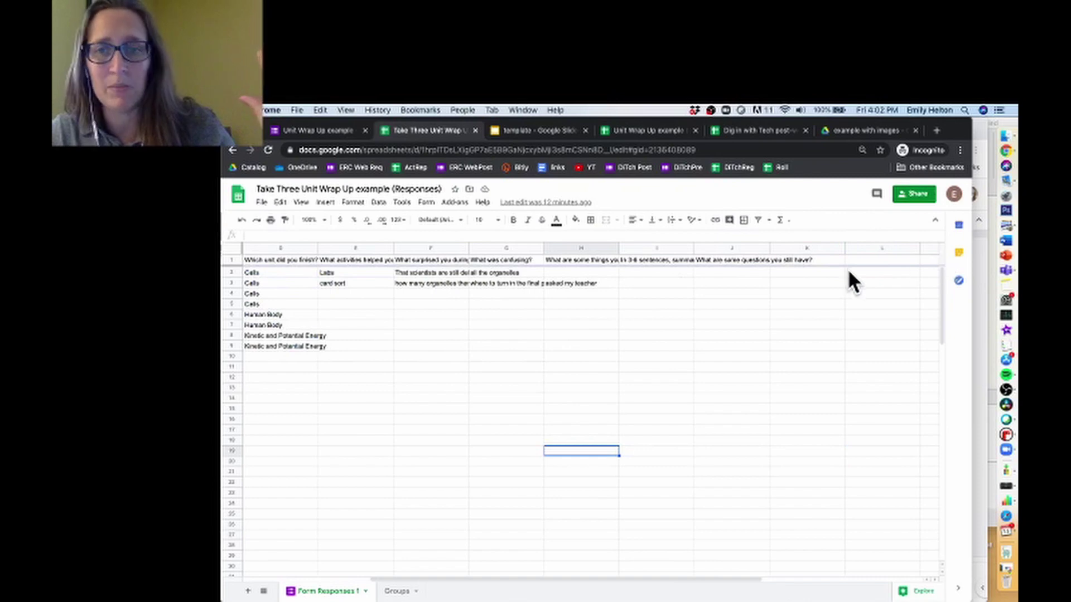
pyautogui.click(829, 262)
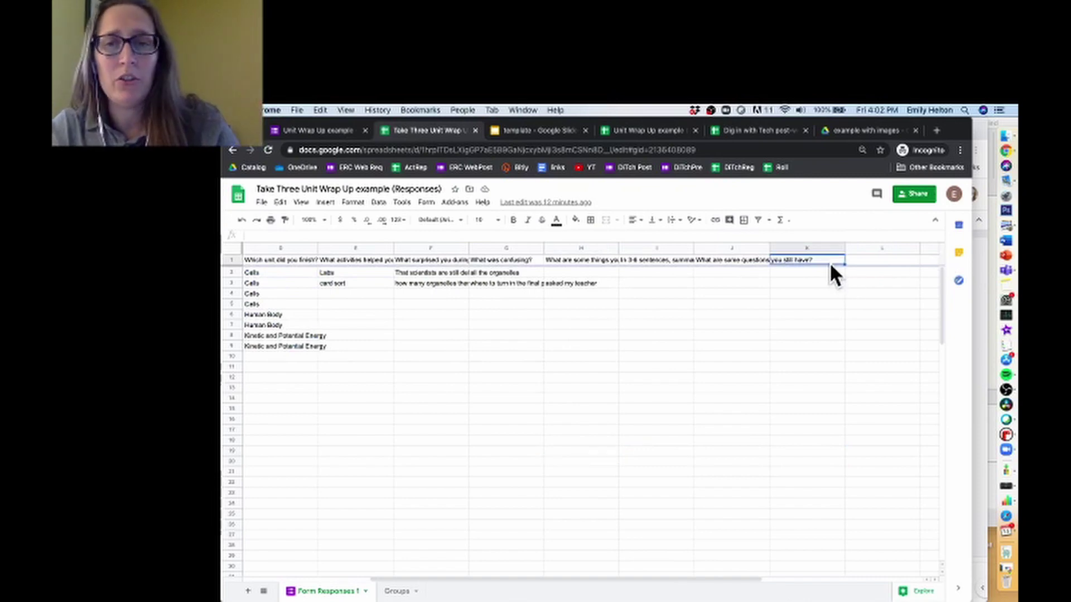
pyautogui.write('Pass')
pyautogui.press('Return')
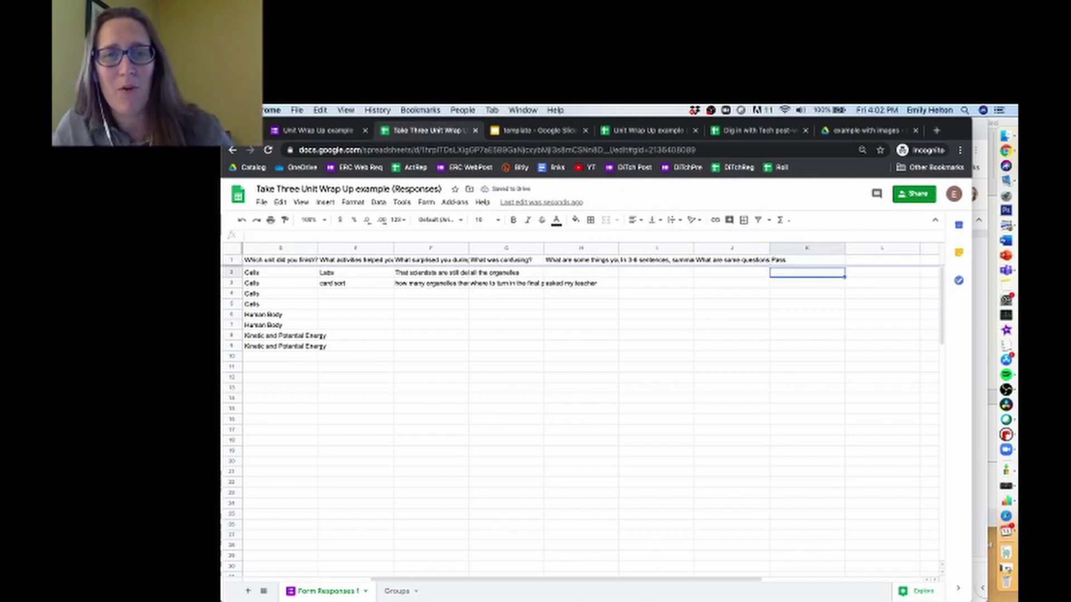
# - Launch the Autocrat add-on from the Add-ons menu
pyautogui.click(453, 202)
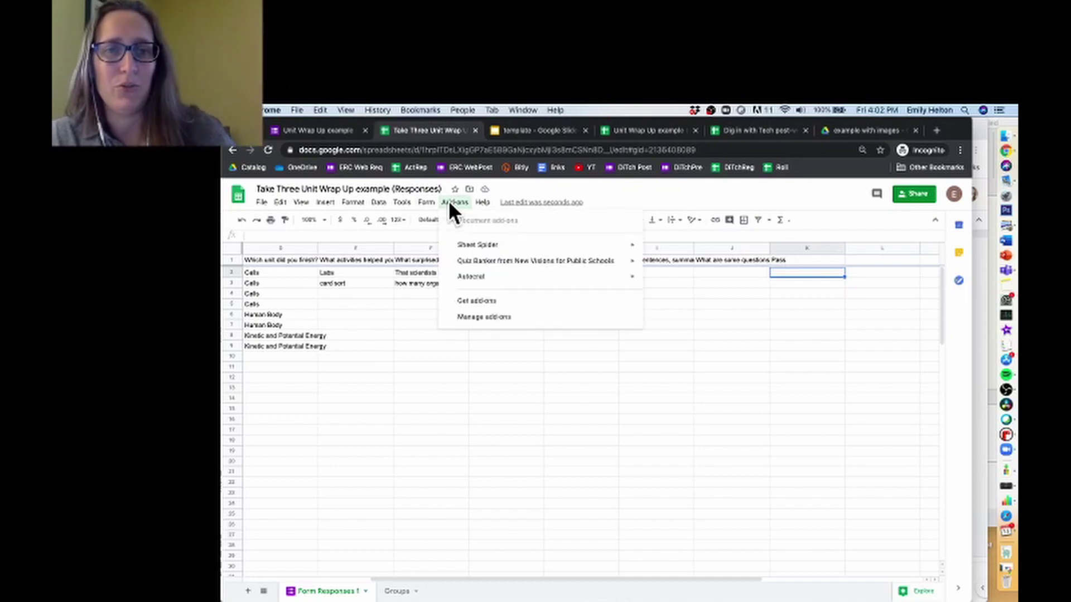
pyautogui.moveTo(623, 280)
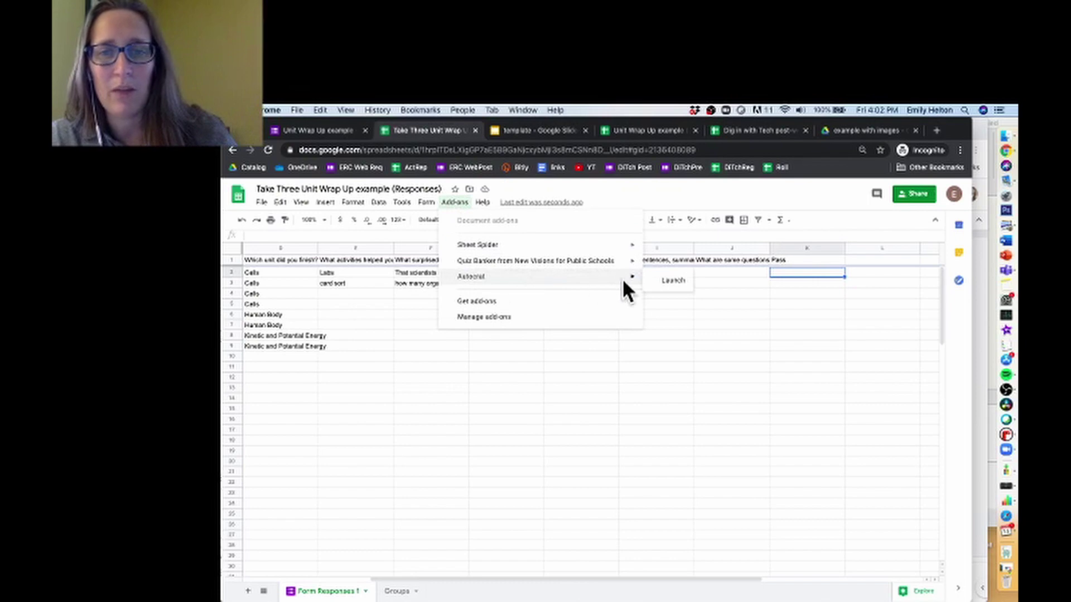
pyautogui.click(672, 280)
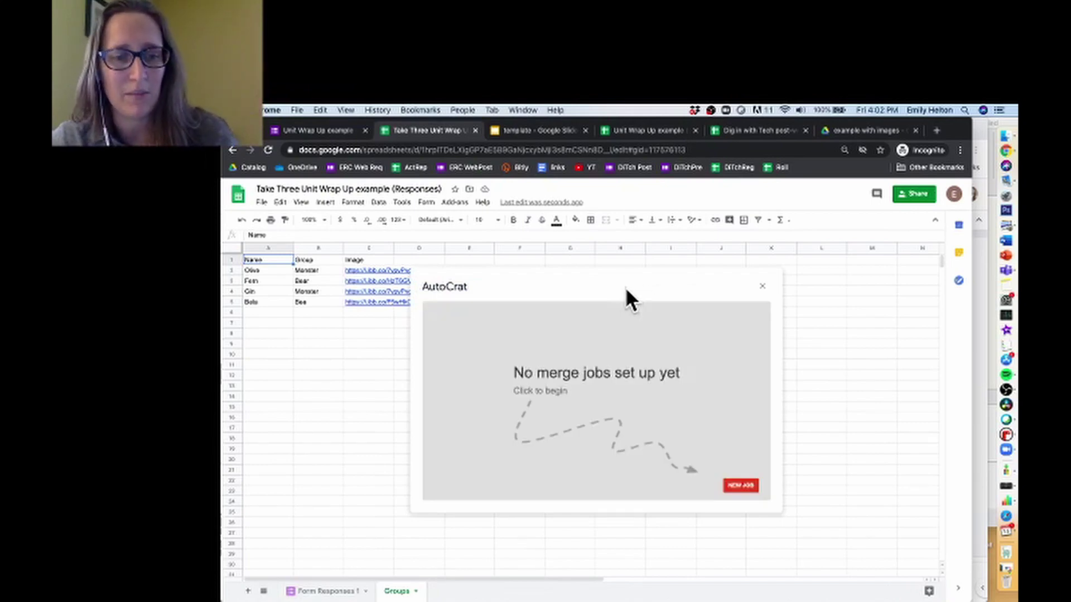
# - Create a new merge job named 'certif' using the Slides file 'template'
pyautogui.click(741, 486)
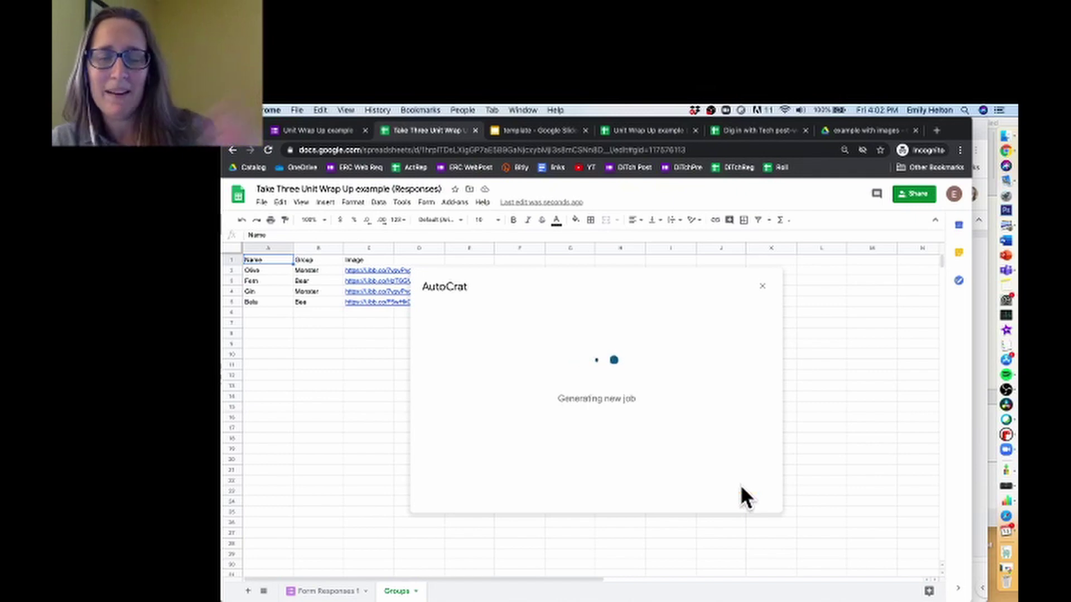
pyautogui.click(625, 353)
pyautogui.write('cert')
pyautogui.write('if')
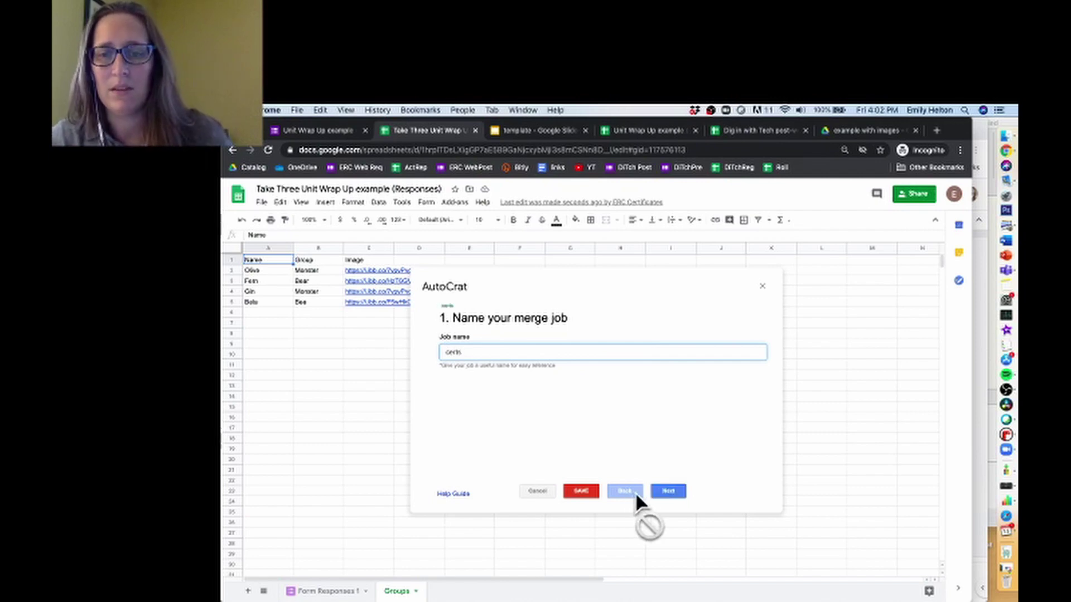
pyautogui.click(678, 491)
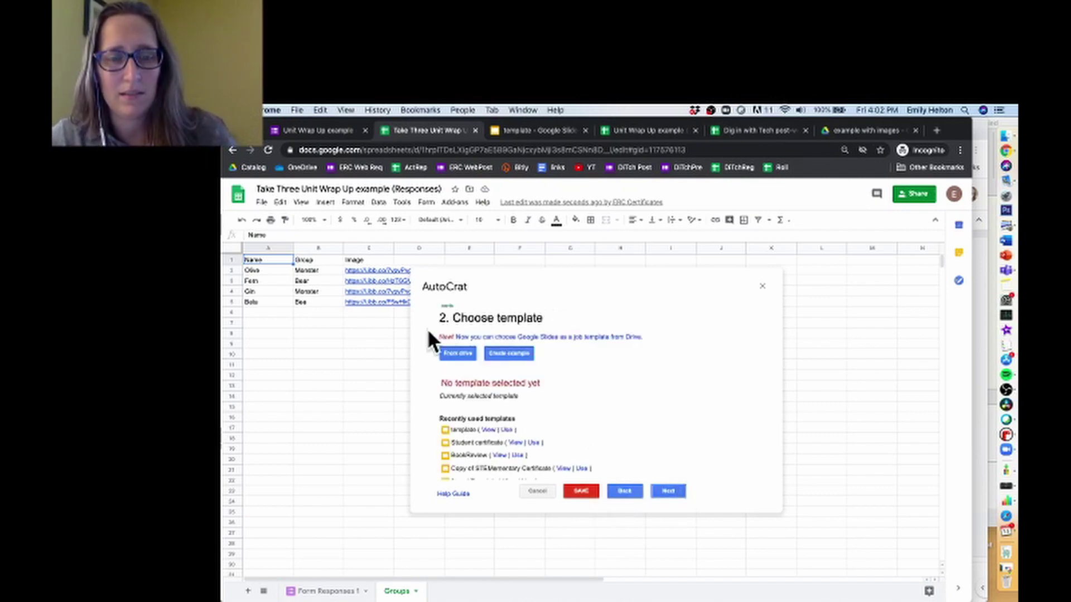
pyautogui.click(508, 430)
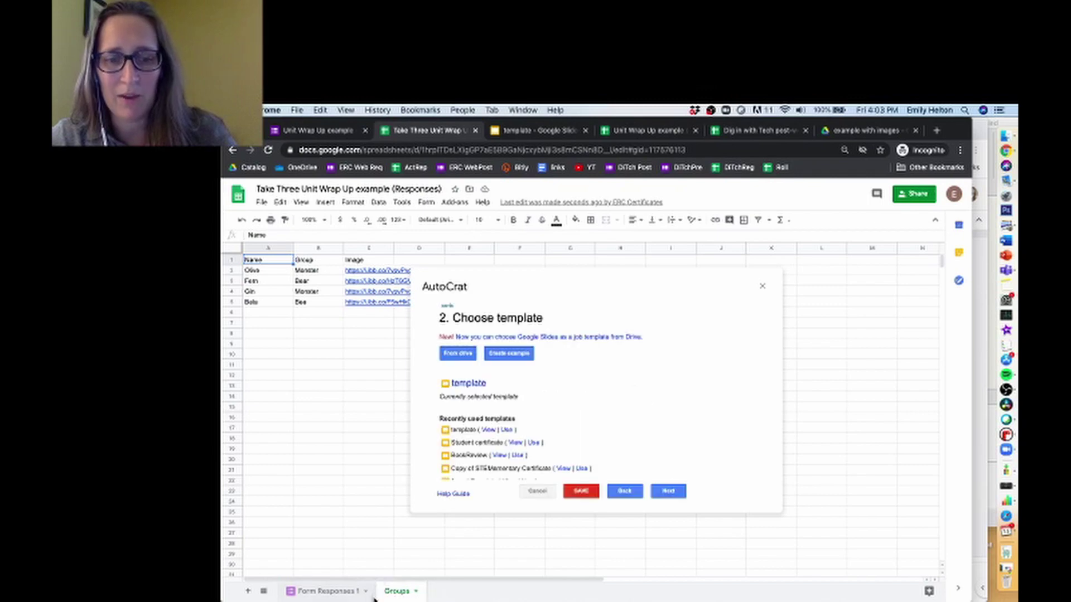
# - From Form Responses 1, map Unit to 'Which unit did you finish?' and data to Timestamp
pyautogui.click(669, 491)
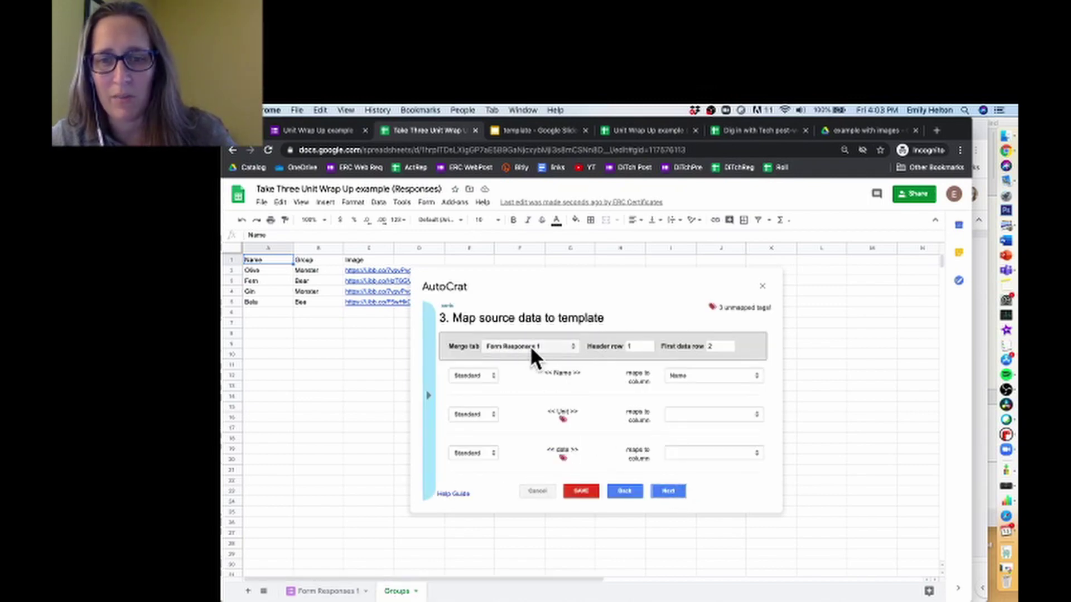
pyautogui.click(312, 590)
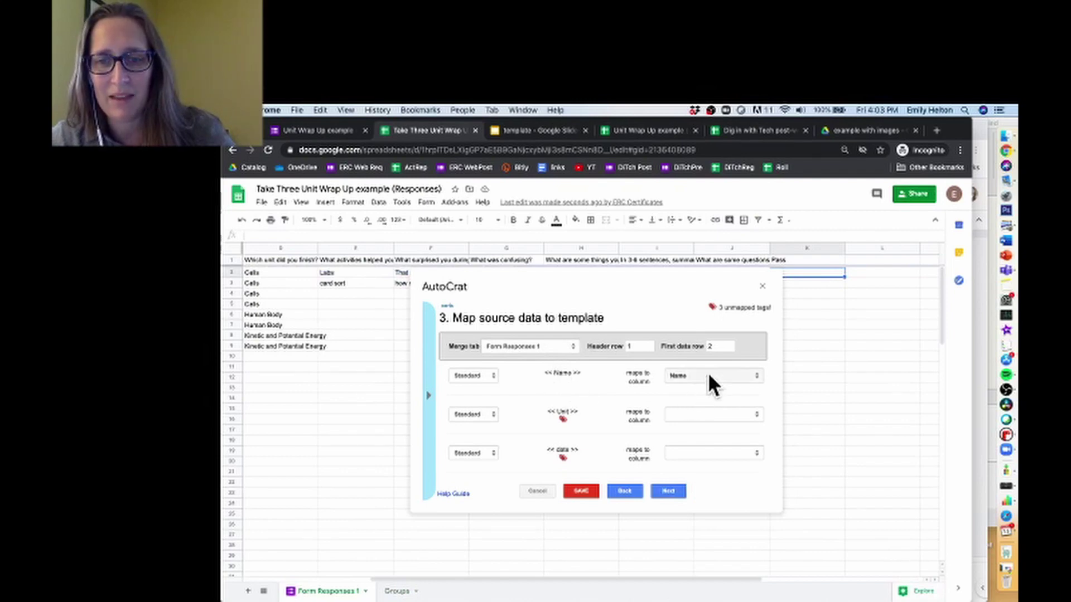
pyautogui.click(666, 414)
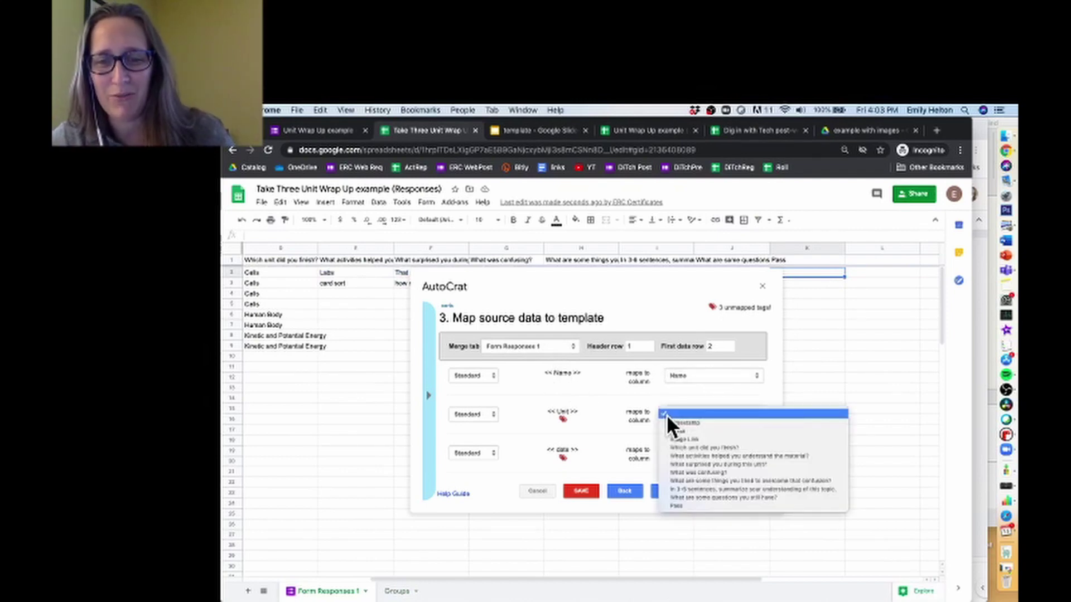
pyautogui.click(723, 448)
pyautogui.click(686, 454)
pyautogui.click(688, 461)
# - Map the tag placeholder to Image Link with merge type Image
pyautogui.scroll(-2, 631, 451)
pyautogui.click(678, 456)
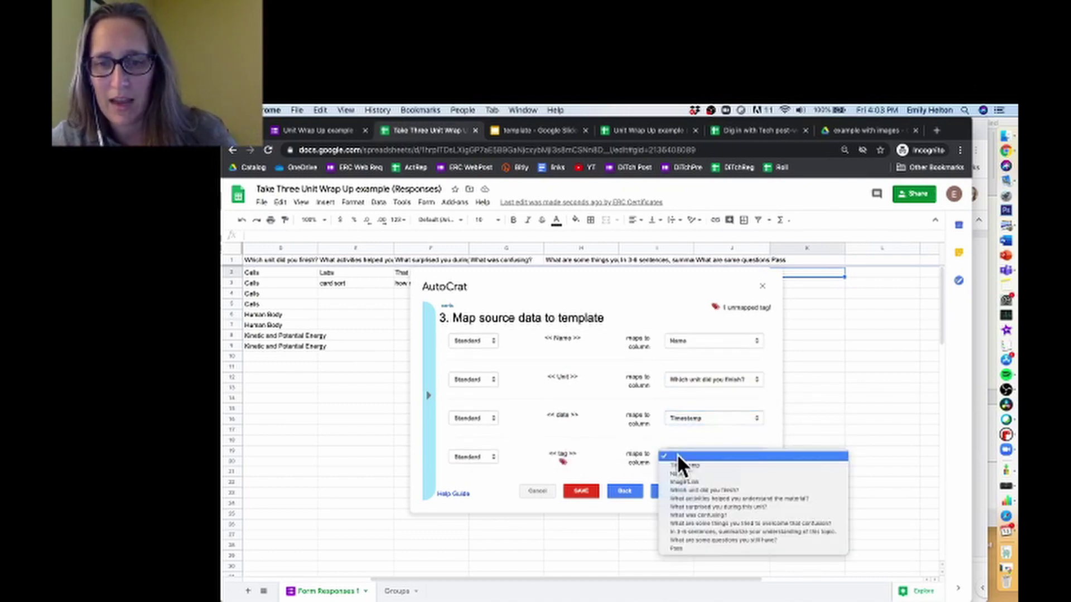
pyautogui.click(729, 481)
pyautogui.click(475, 456)
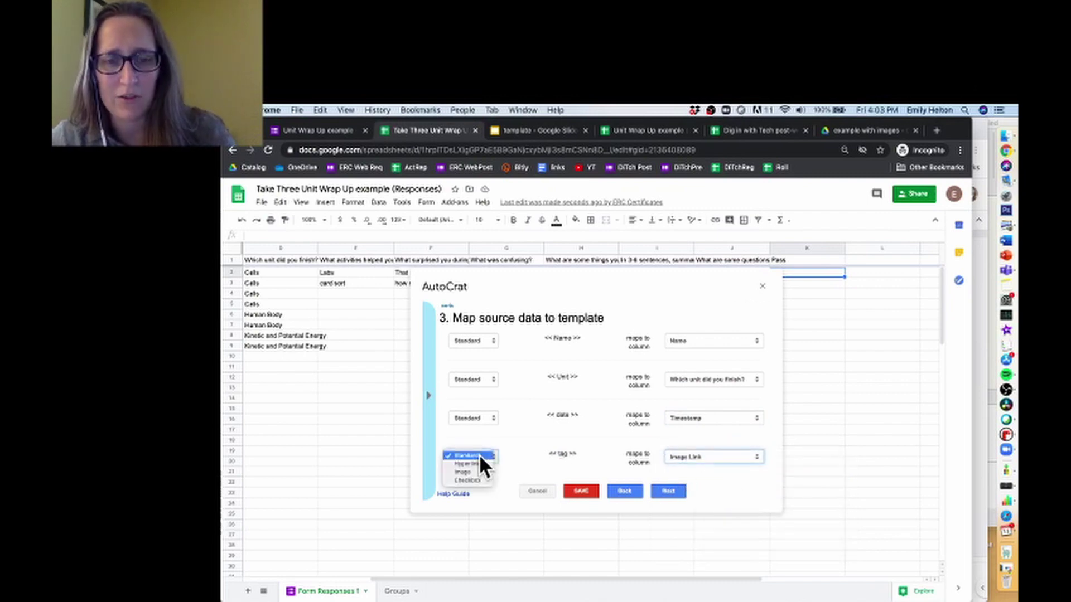
pyautogui.click(477, 471)
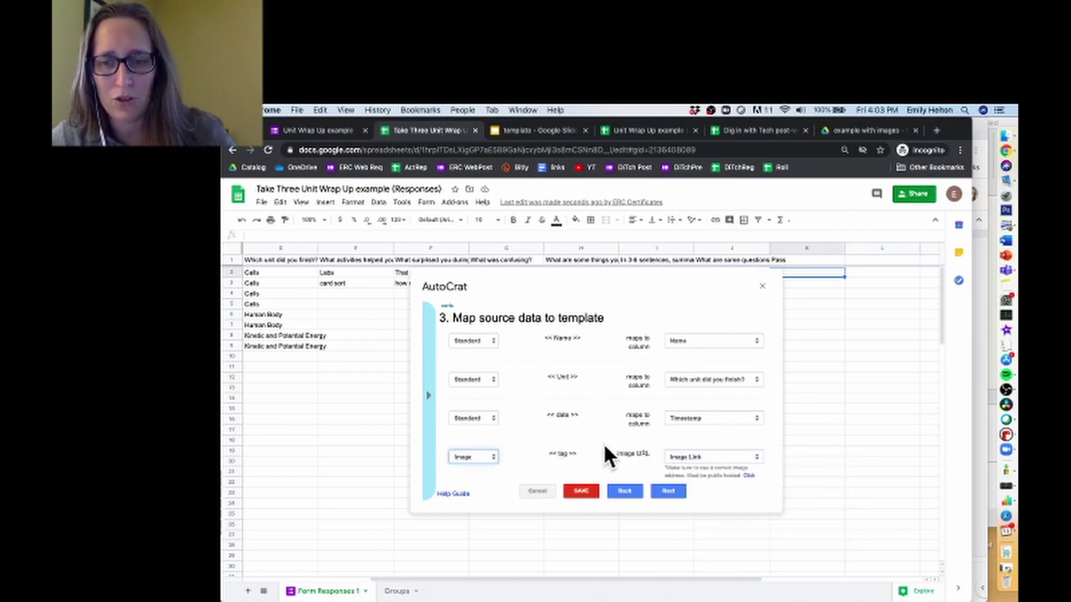
pyautogui.scroll(-2, 604, 444)
pyautogui.click(663, 491)
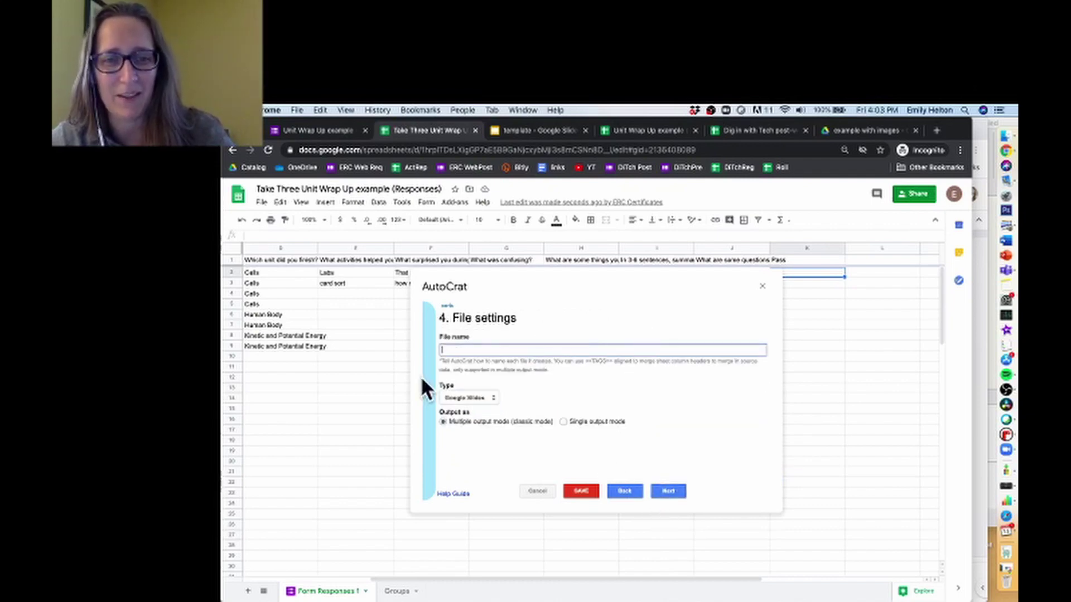
# - Build the file name <<Which unit did you finish?>> <<Name>> <<TODAY>> from copied merge tags
pyautogui.click(428, 404)
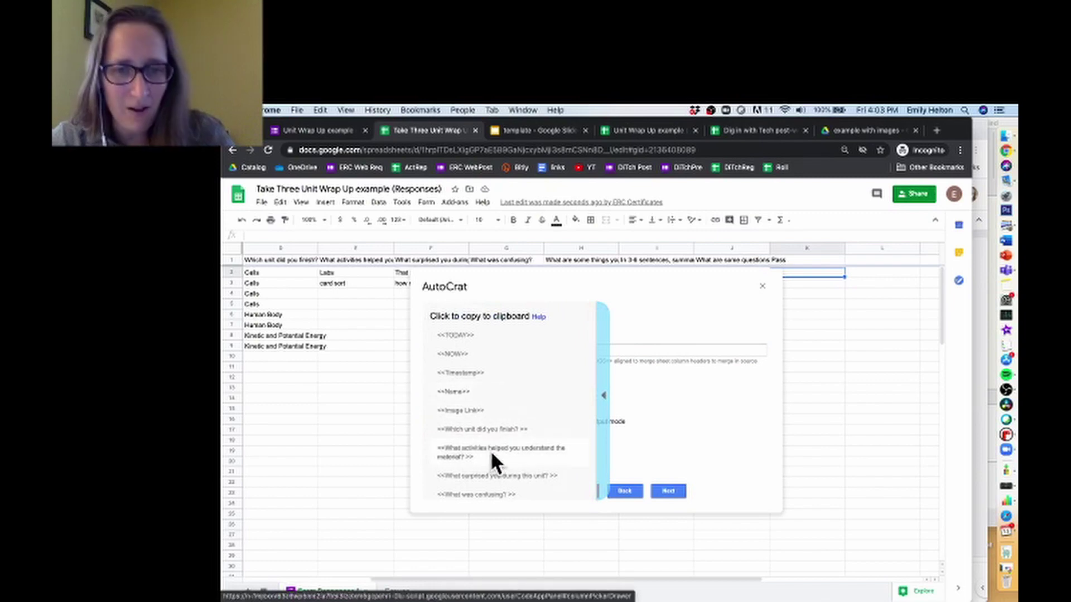
pyautogui.click(487, 429)
pyautogui.click(551, 350)
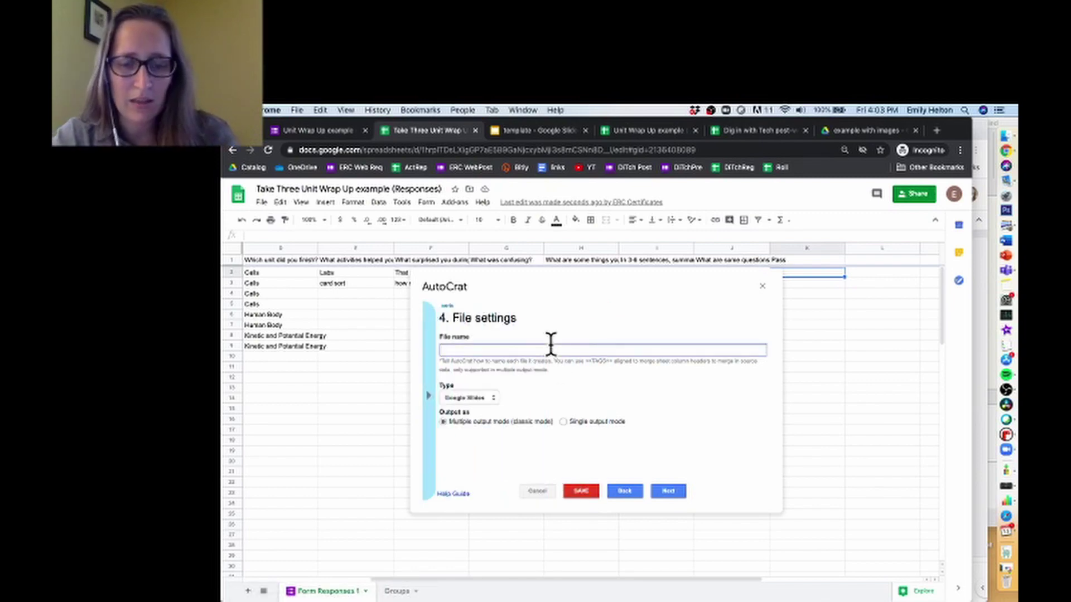
pyautogui.write('<<Which unit did you finish?>>')
pyautogui.click(429, 427)
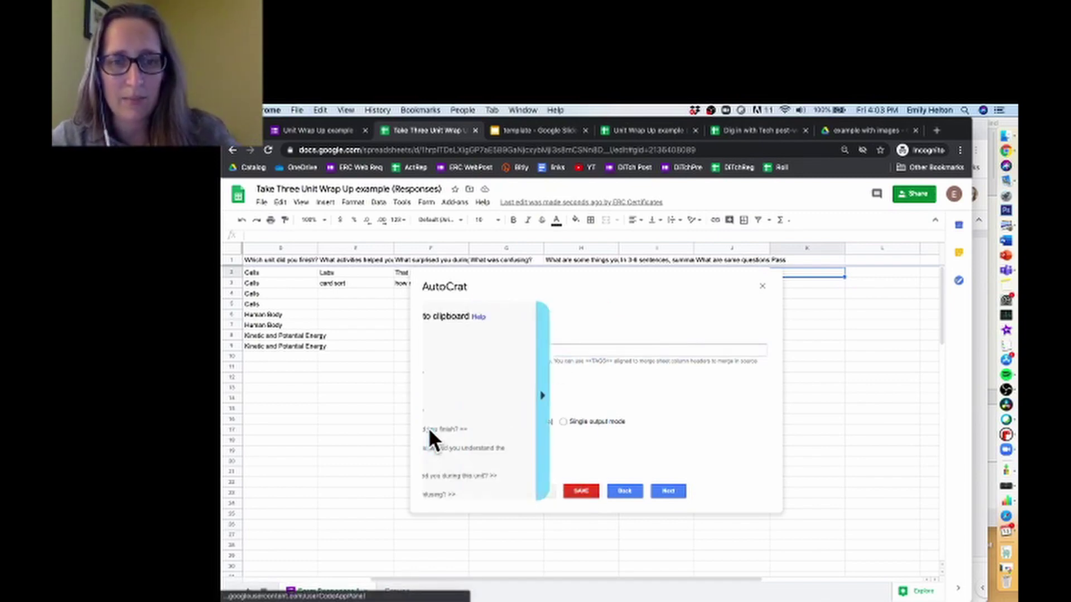
pyautogui.click(465, 393)
pyautogui.click(580, 350)
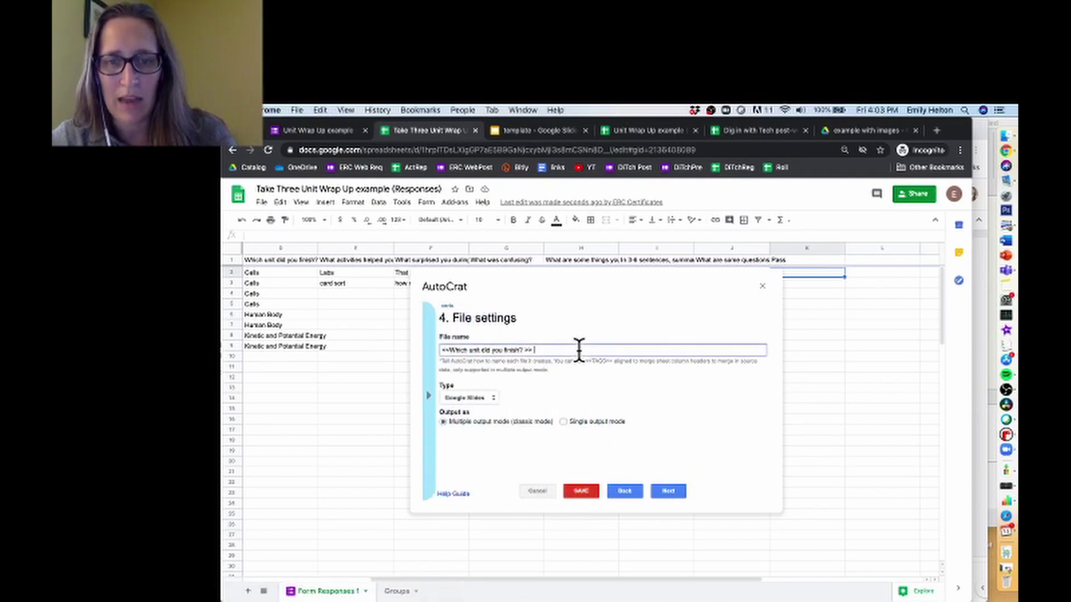
pyautogui.write('<<Name>>')
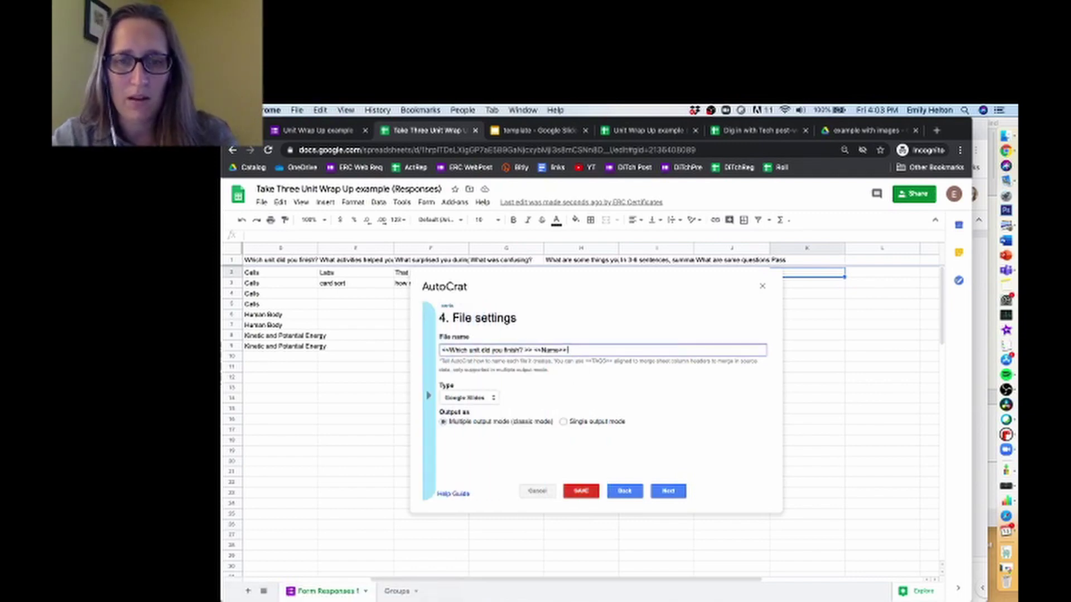
pyautogui.click(428, 395)
pyautogui.click(457, 335)
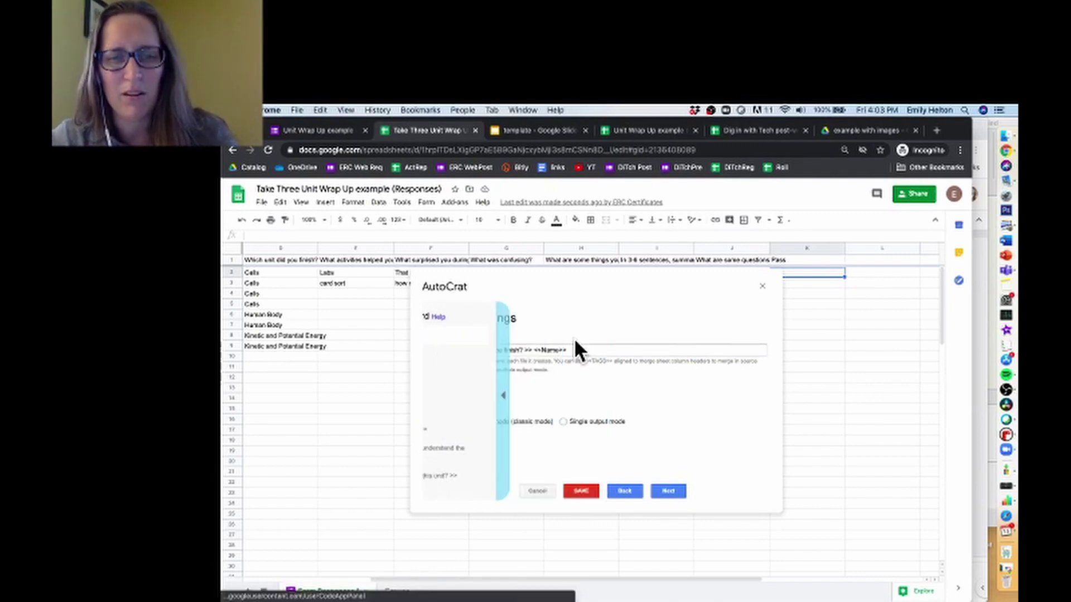
pyautogui.click(613, 350)
pyautogui.write('<<TODAY>>')
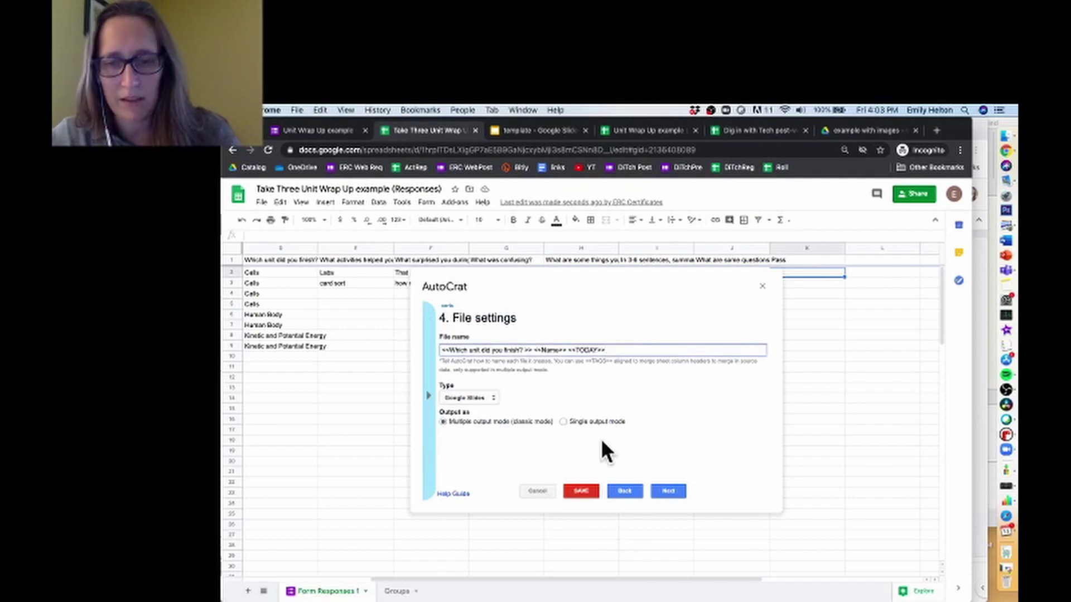
# - Choose the 'example with images' Drive folder as the destination for merged files
pyautogui.click(668, 490)
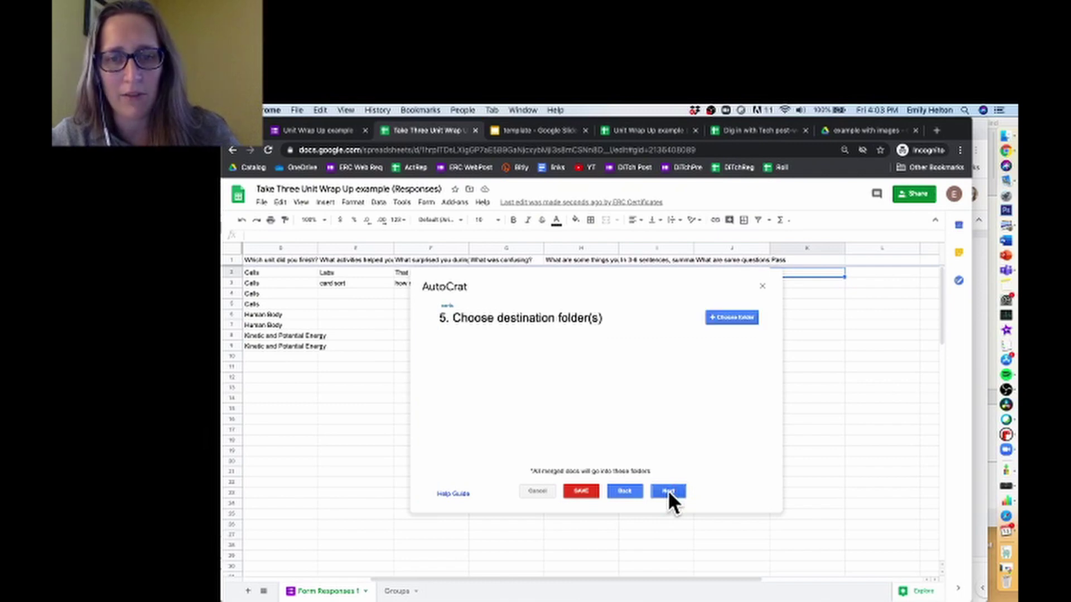
pyautogui.click(718, 318)
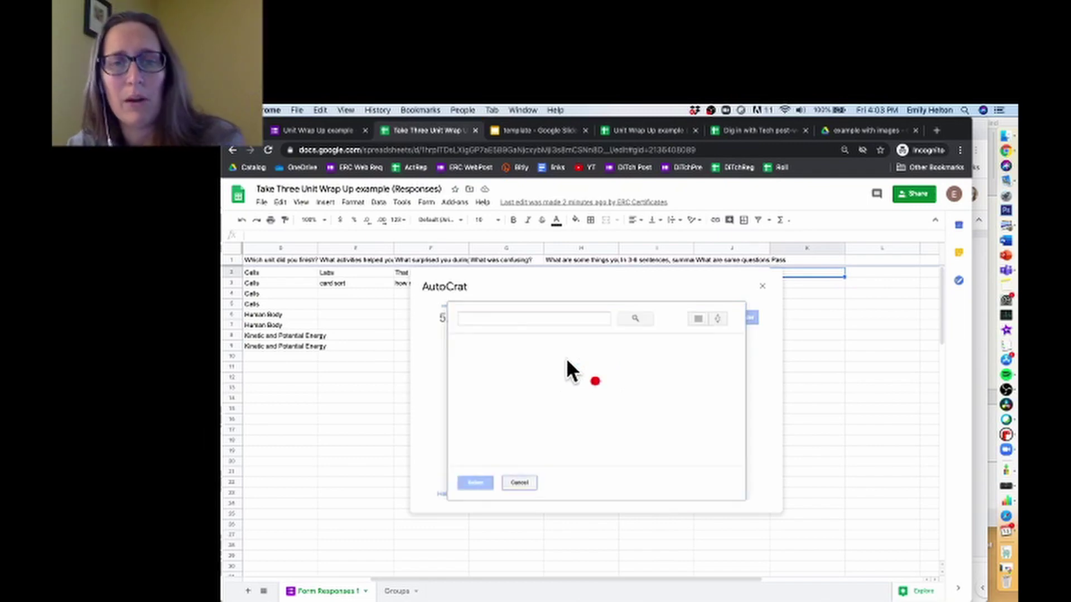
pyautogui.click(521, 372)
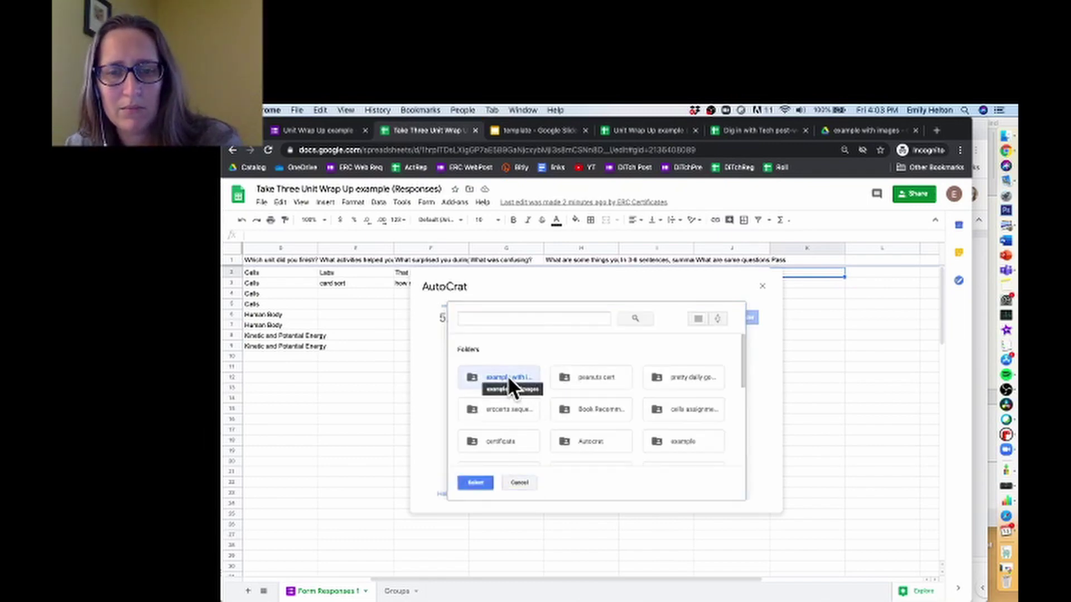
pyautogui.doubleClick(507, 376)
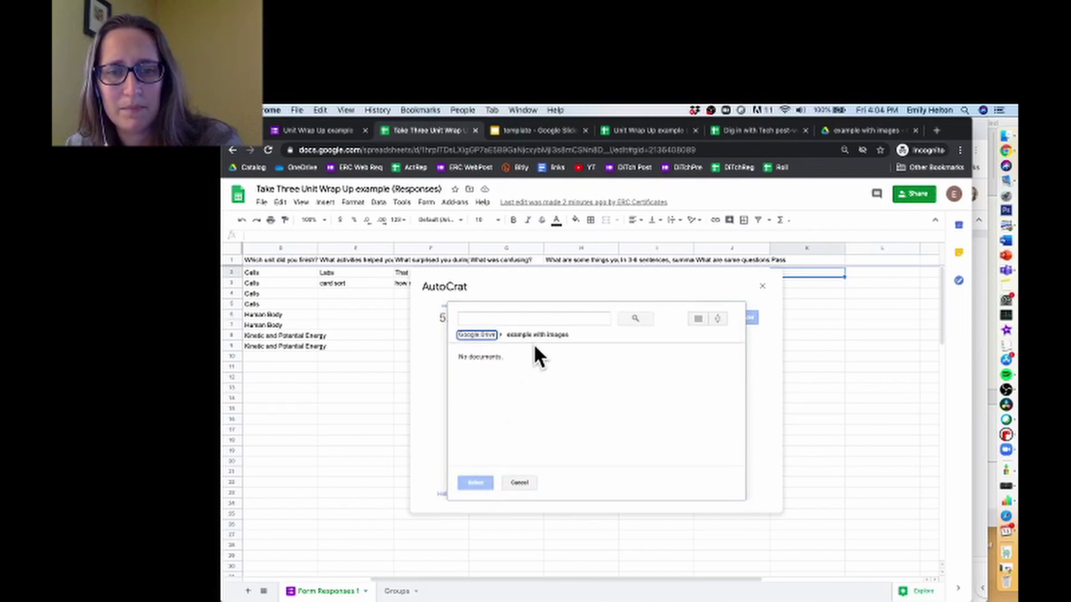
pyautogui.click(521, 482)
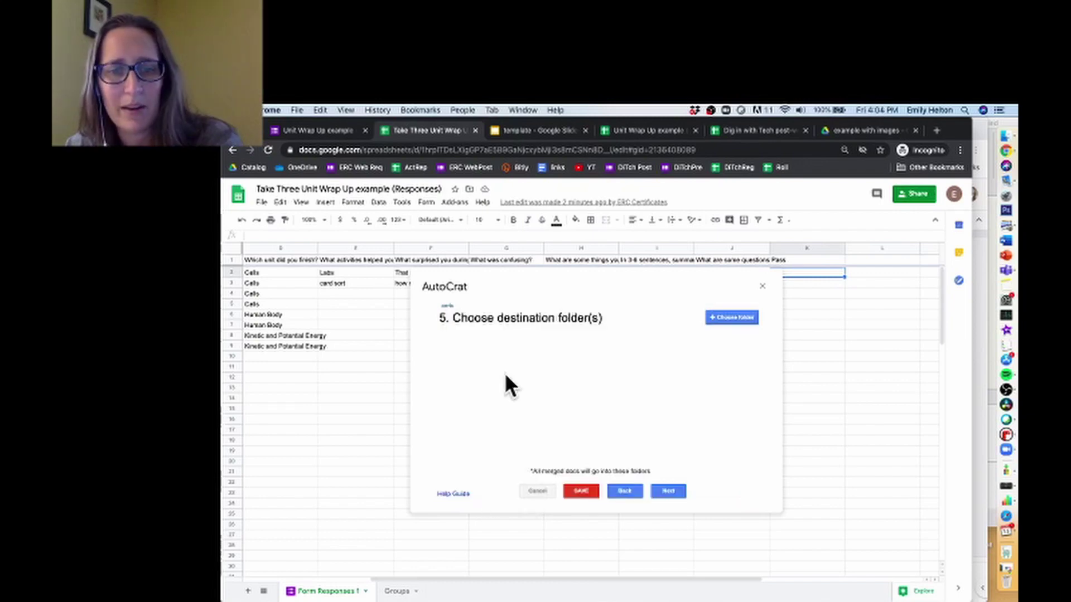
pyautogui.click(731, 317)
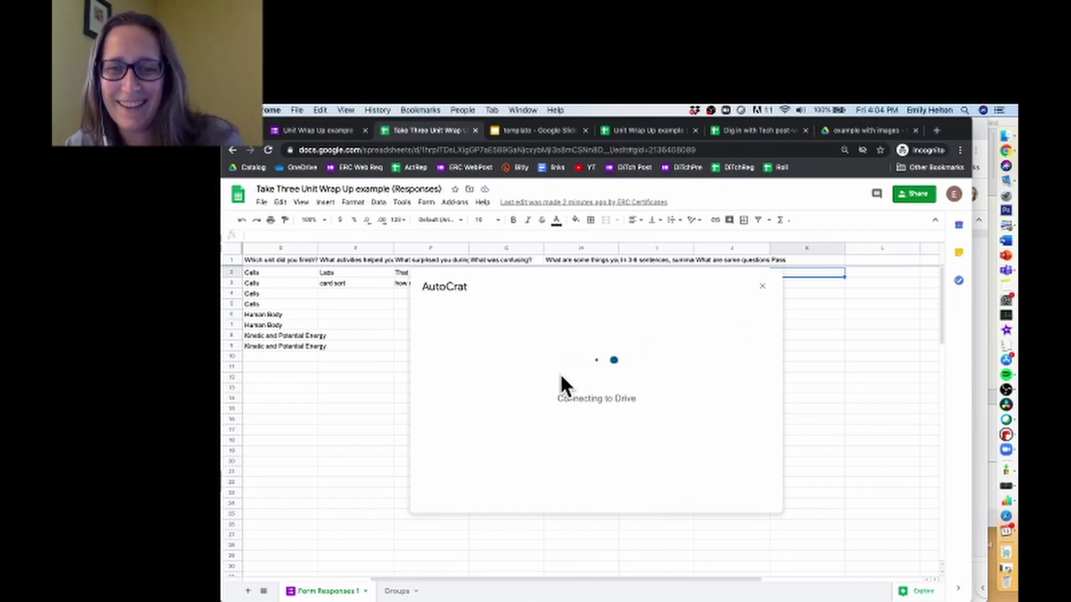
pyautogui.click(518, 376)
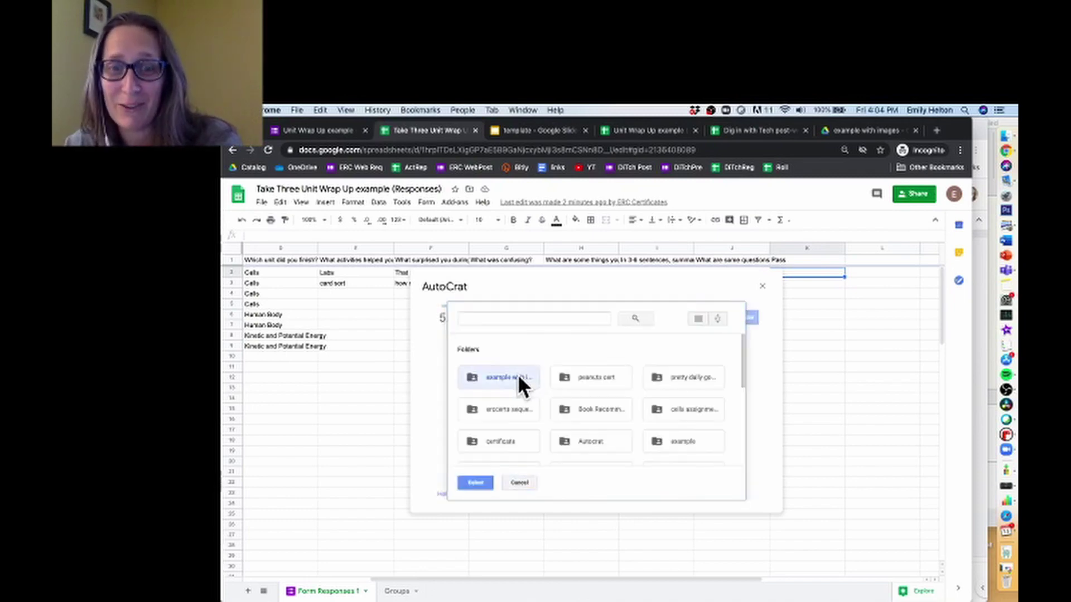
pyautogui.click(475, 483)
pyautogui.click(671, 489)
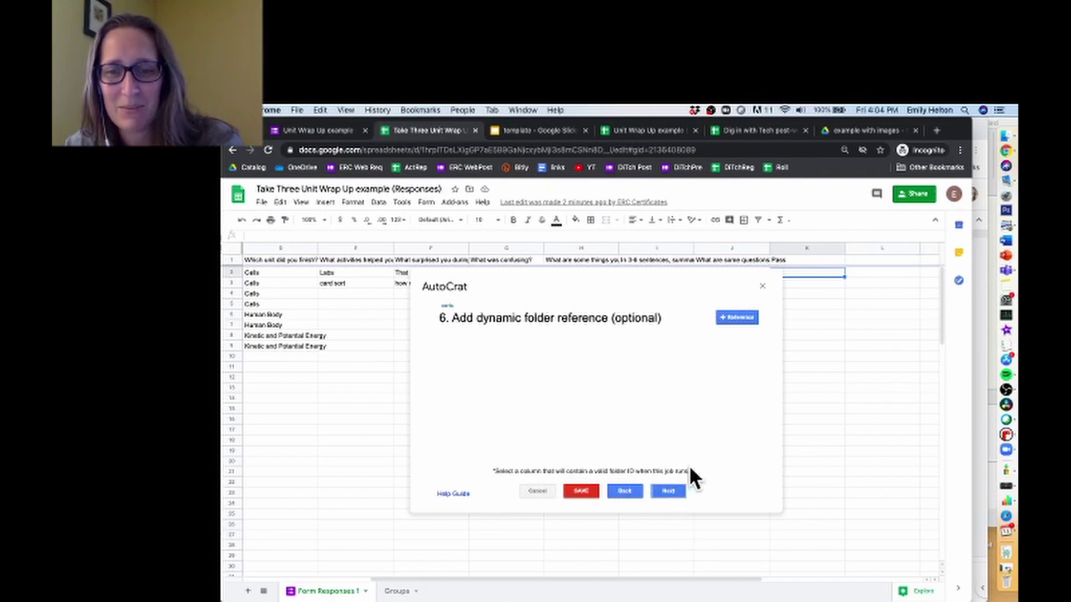
# - Skip the dynamic folder reference step without adding a reference
pyautogui.click(668, 492)
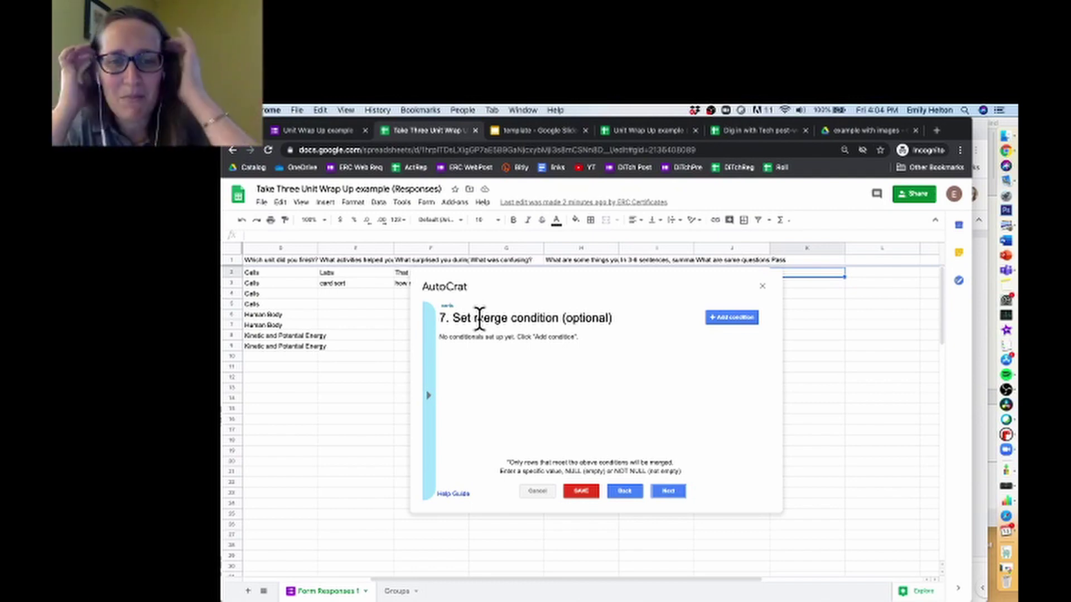
# - Add a merge condition on the Pass column so only rows where it is NOT NULL merge
pyautogui.click(714, 317)
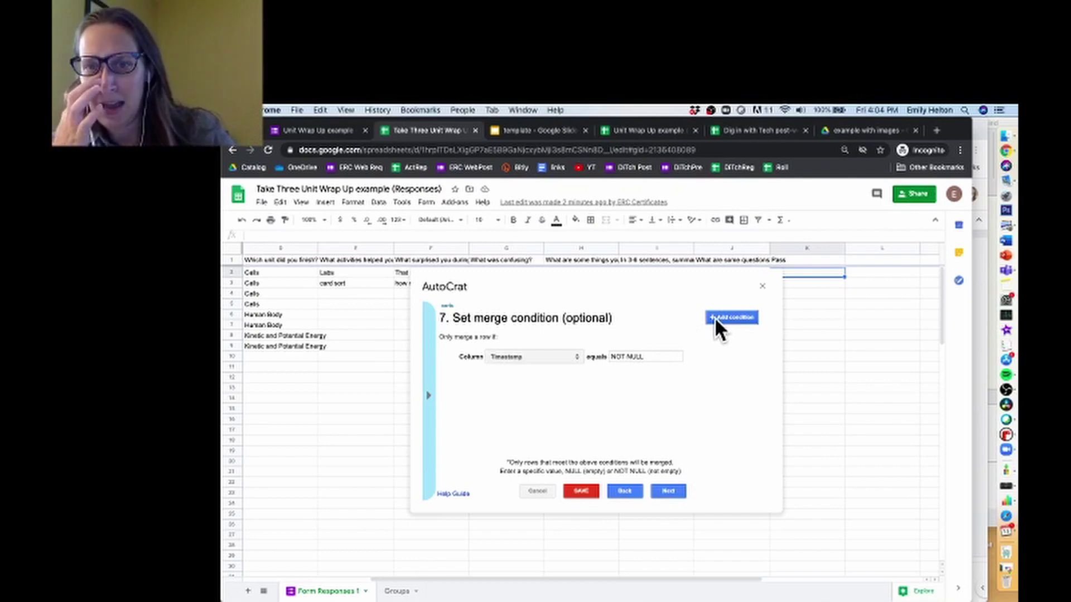
pyautogui.click(556, 359)
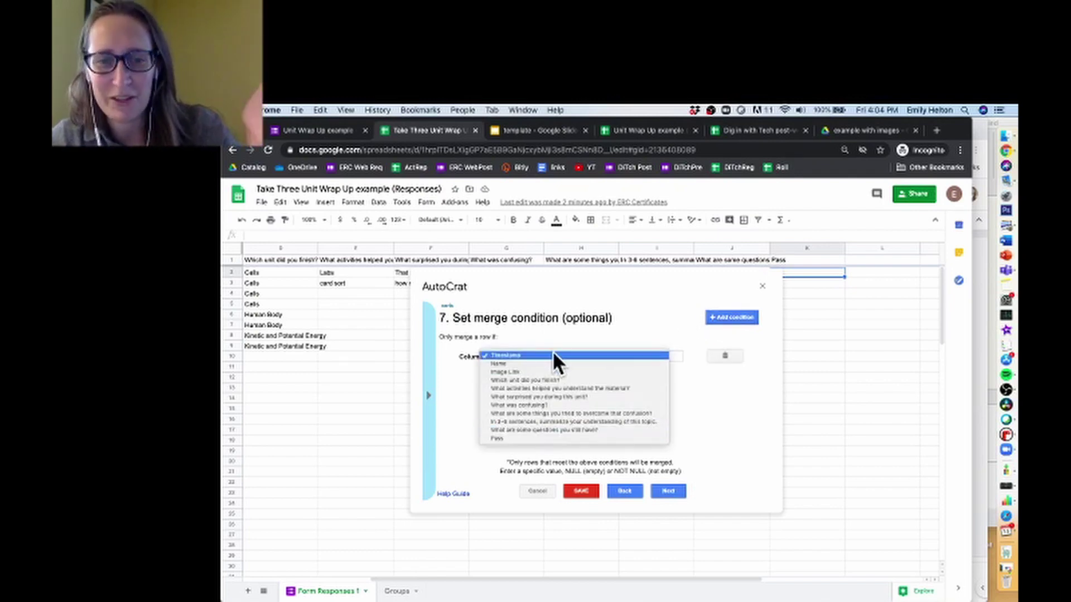
pyautogui.click(528, 439)
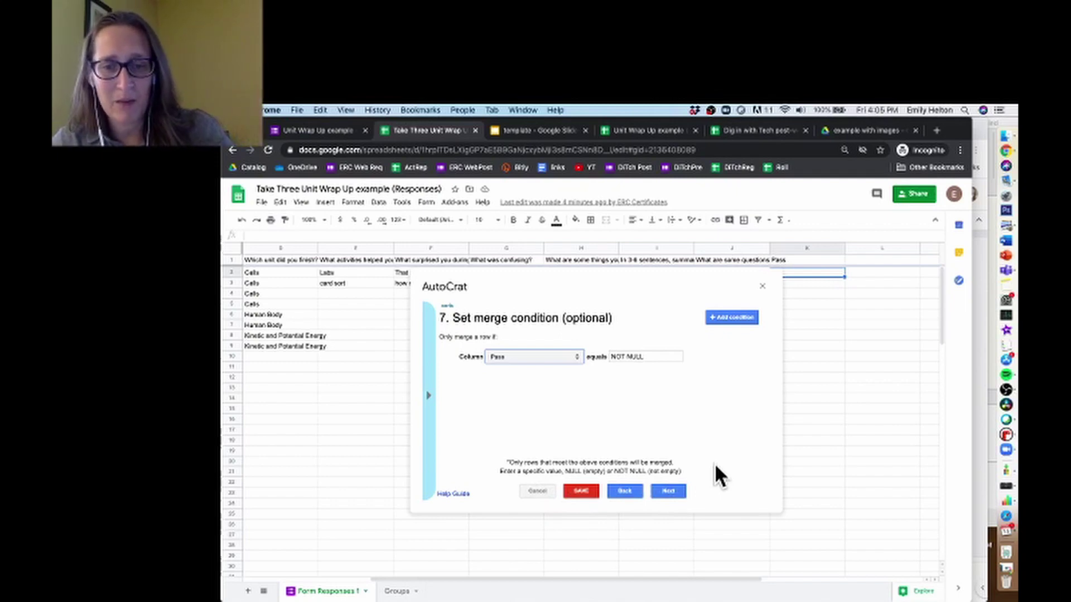
# - Skip sharing and job triggers, leaving both at No, and save the certs job
pyautogui.click(665, 494)
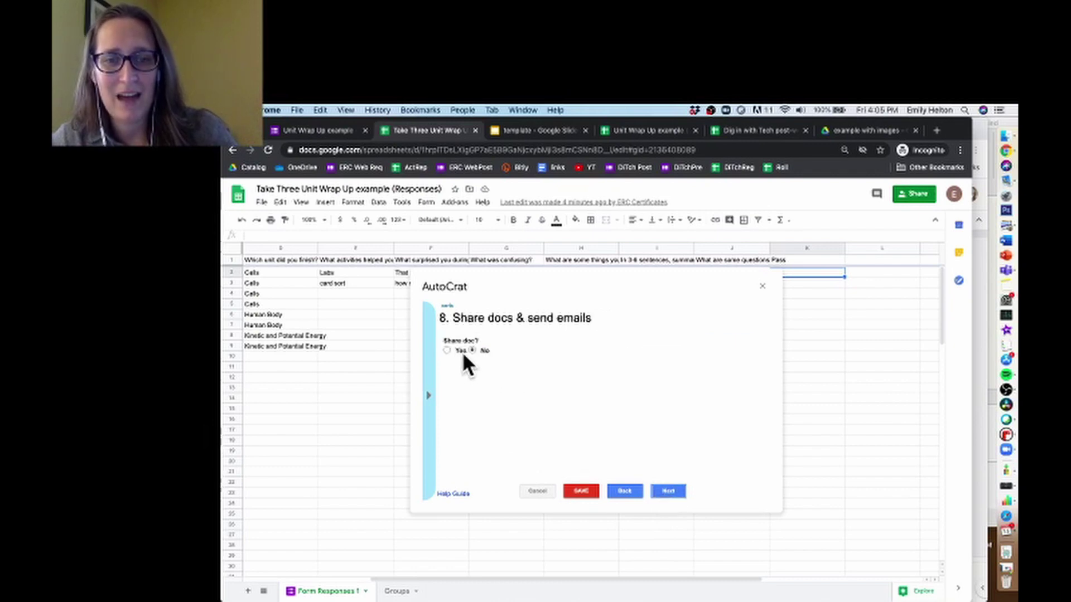
pyautogui.click(670, 492)
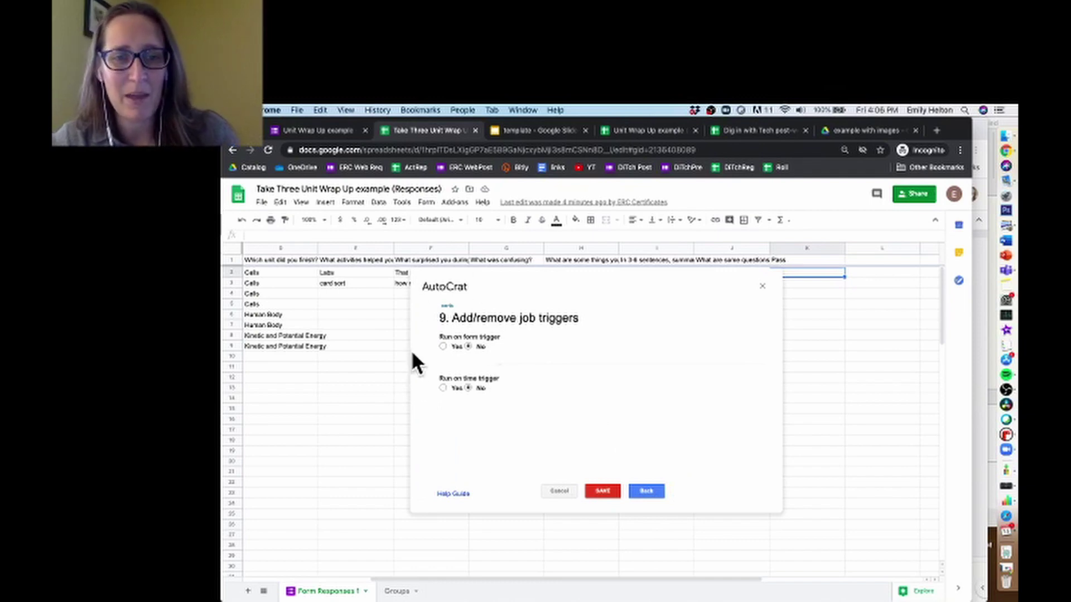
pyautogui.click(603, 491)
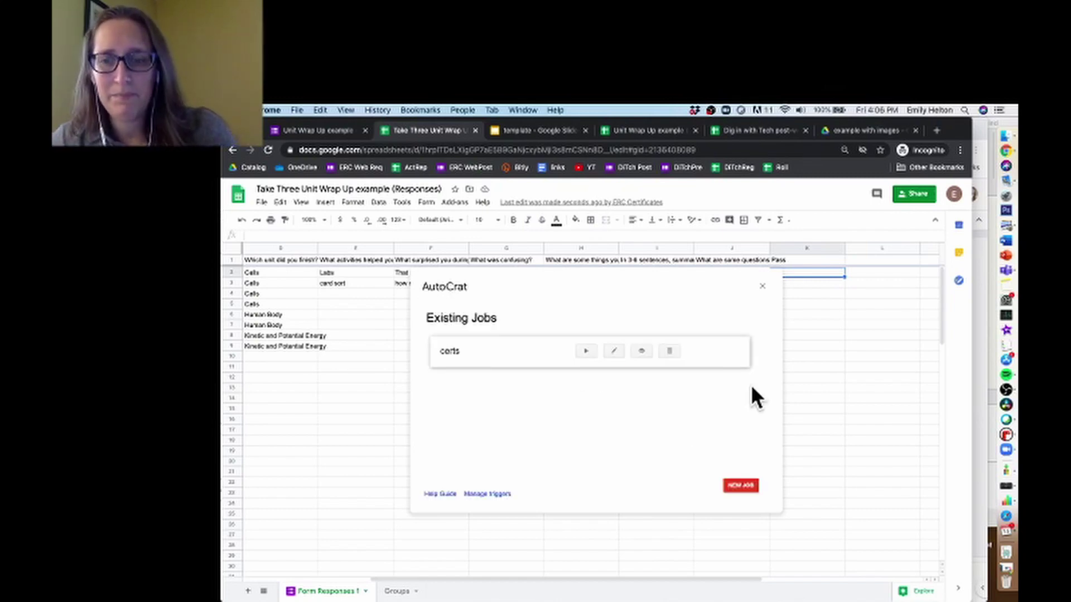
# - Close AutoCrat and enter Pass in K2–K6 and K9, leaving K7–K8 blank
pyautogui.click(762, 287)
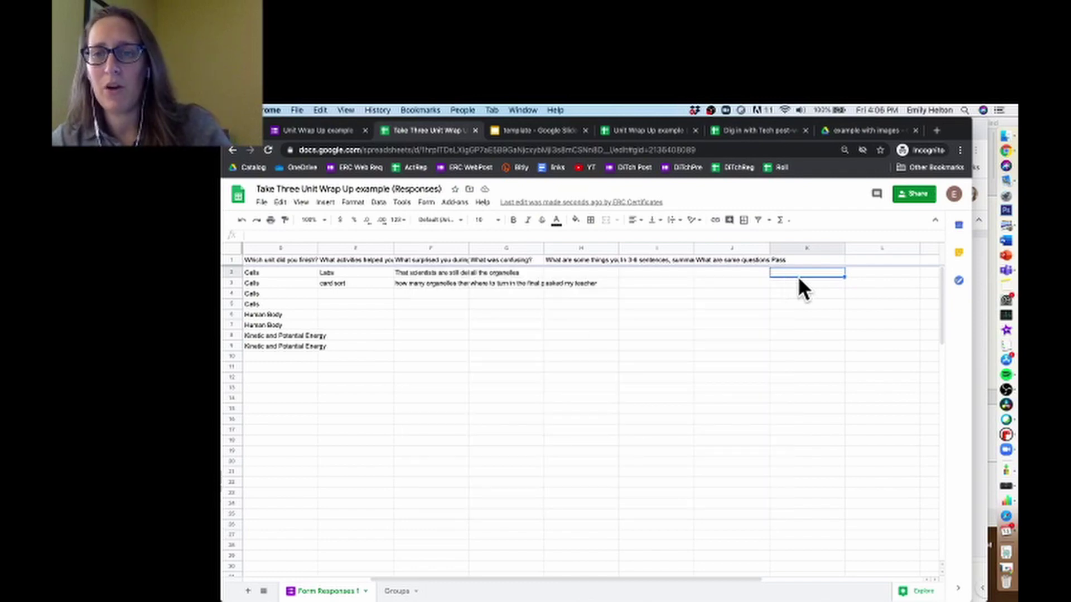
pyautogui.write('Pass')
pyautogui.press('Return')
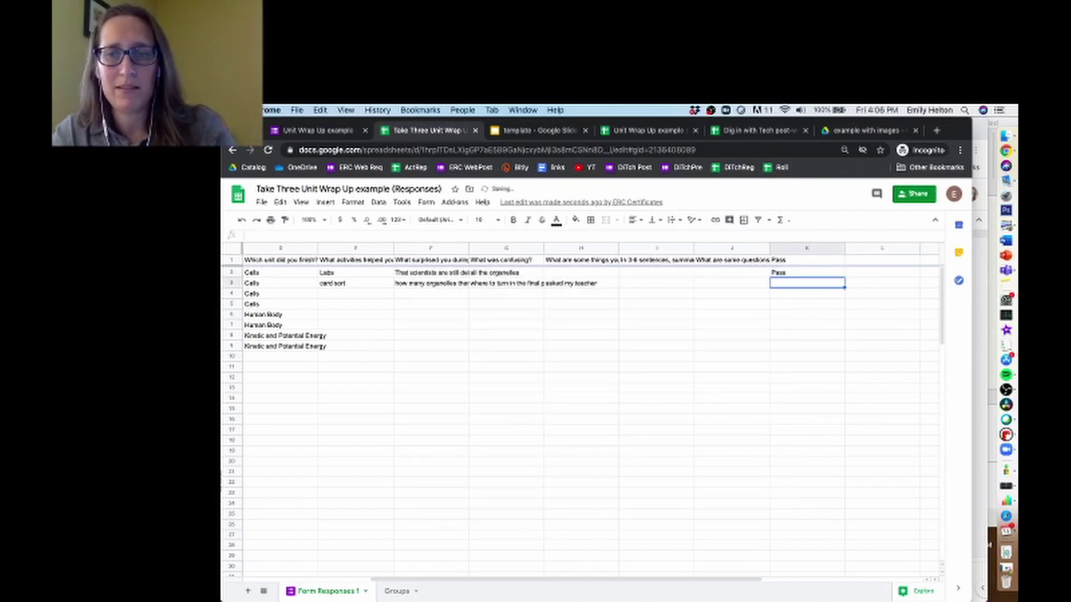
pyautogui.write('Pass')
pyautogui.press('Return')
pyautogui.write('Pass')
pyautogui.press('Return')
pyautogui.write('Pass')
pyautogui.press('Return')
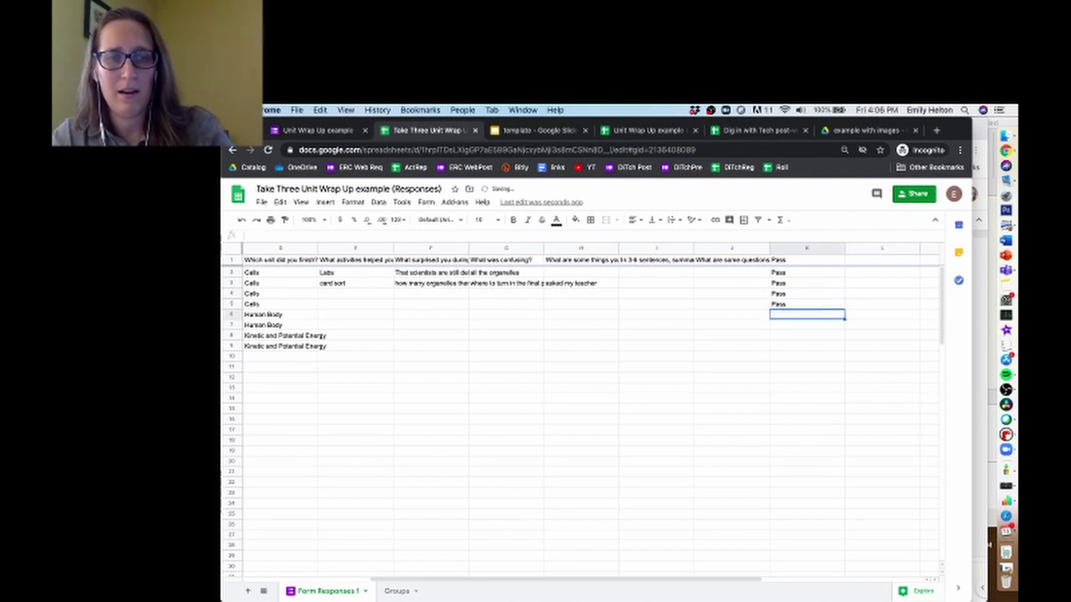
pyautogui.write('Pass')
pyautogui.press('Return')
pyautogui.write('Pass')
pyautogui.press('Escape')
pyautogui.press('Down')
pyautogui.press('Down')
pyautogui.write('Pass')
pyautogui.press('Return')
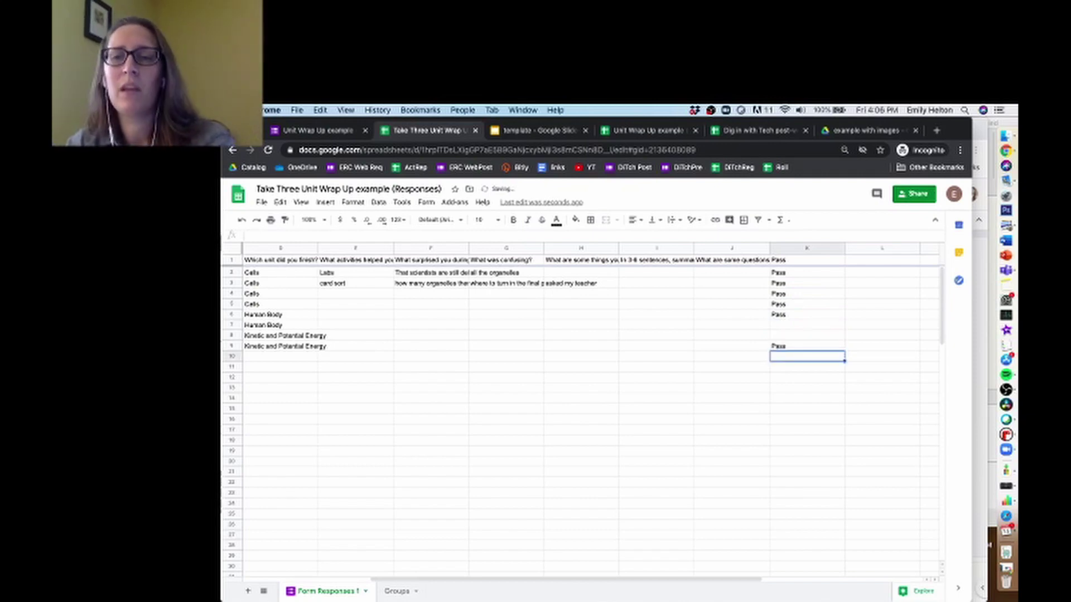
# - Change the K6 entry to Y and the K9 entry to Yeppers
pyautogui.click(796, 313)
pyautogui.write('Y')
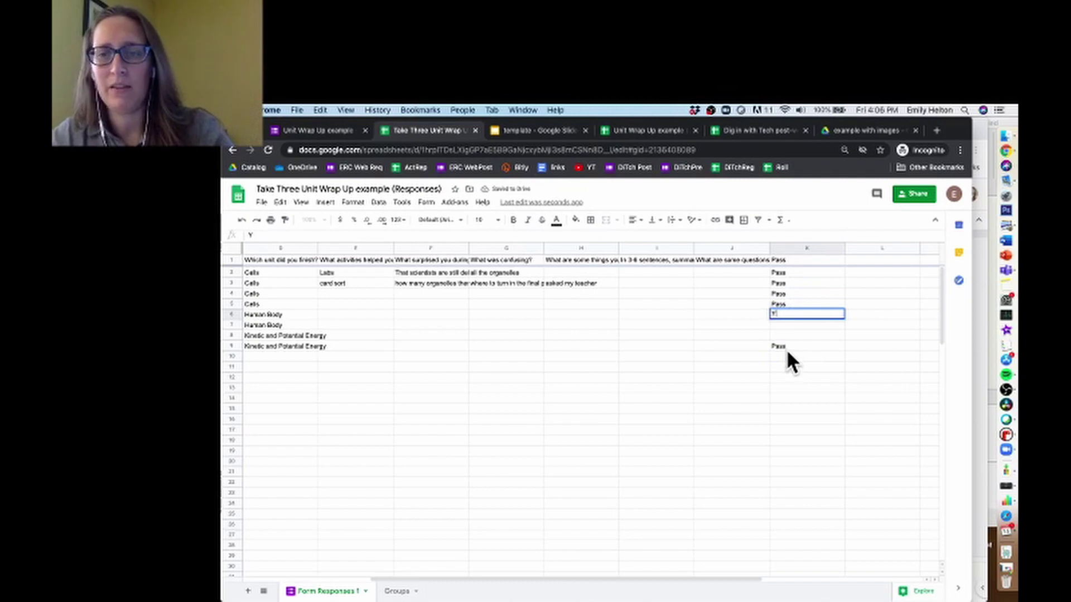
pyautogui.click(787, 351)
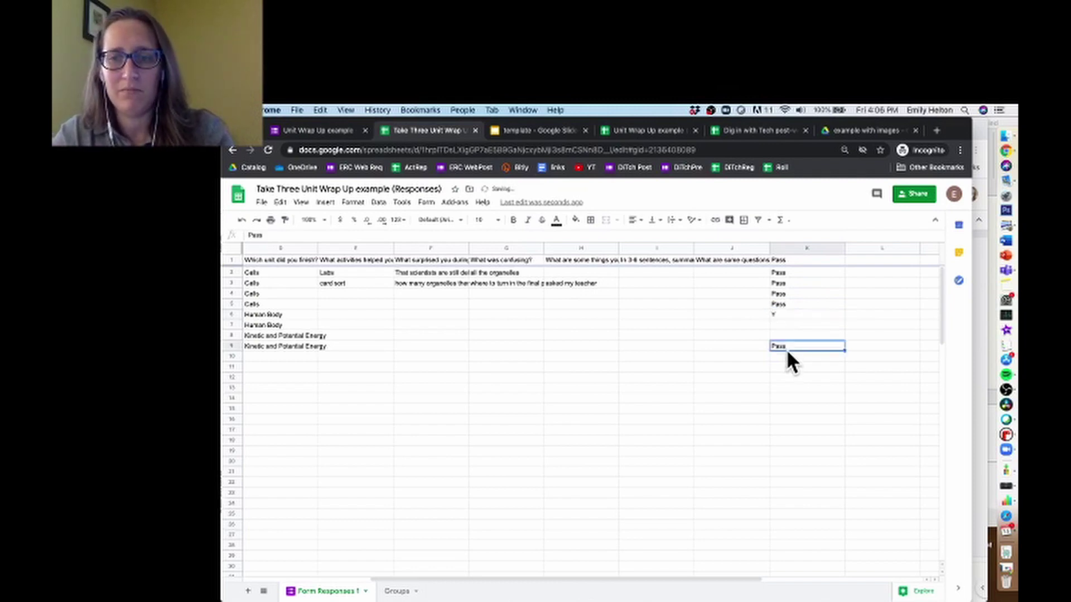
pyautogui.write('Yeppers')
pyautogui.press('Return')
pyautogui.press('Up')
pyautogui.press('Up')
pyautogui.press('Up')
pyautogui.press('Up')
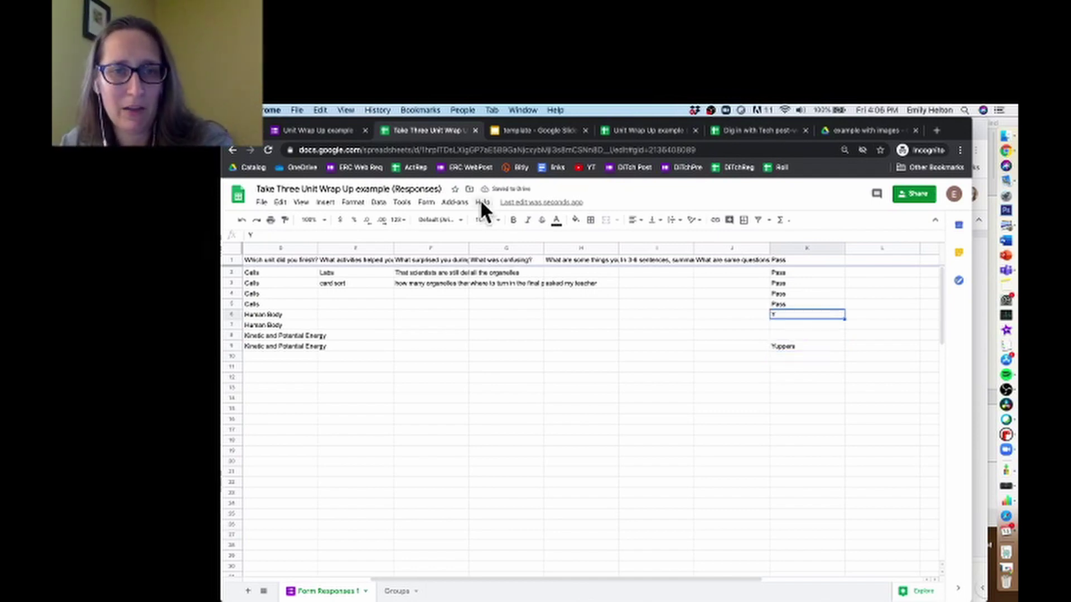
# - Relaunch AutoCrat from Add-ons and run the certs job
pyautogui.click(456, 202)
pyautogui.moveTo(469, 278)
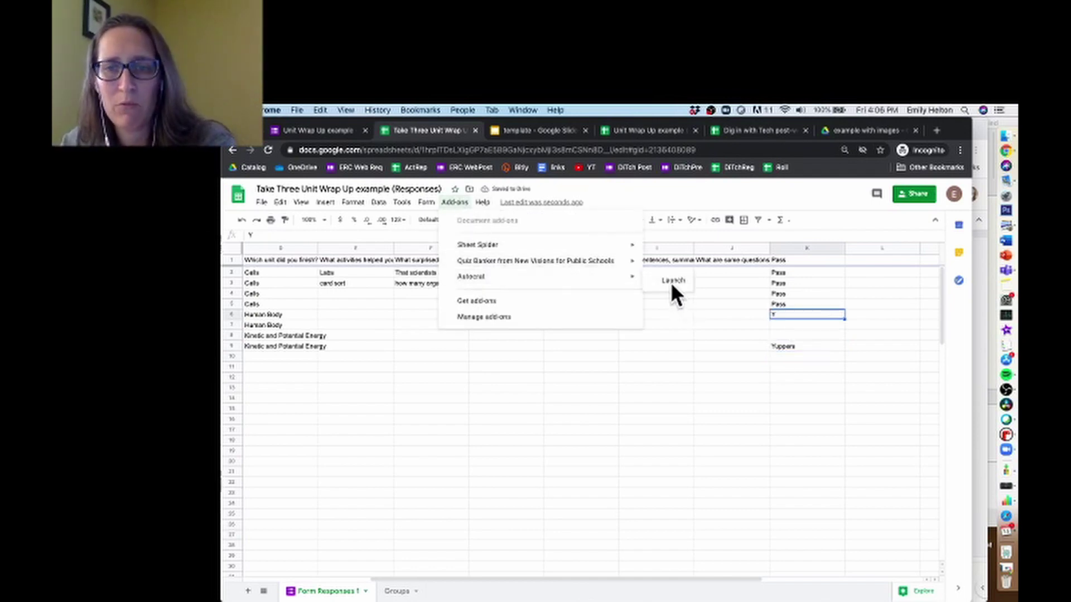
pyautogui.click(671, 284)
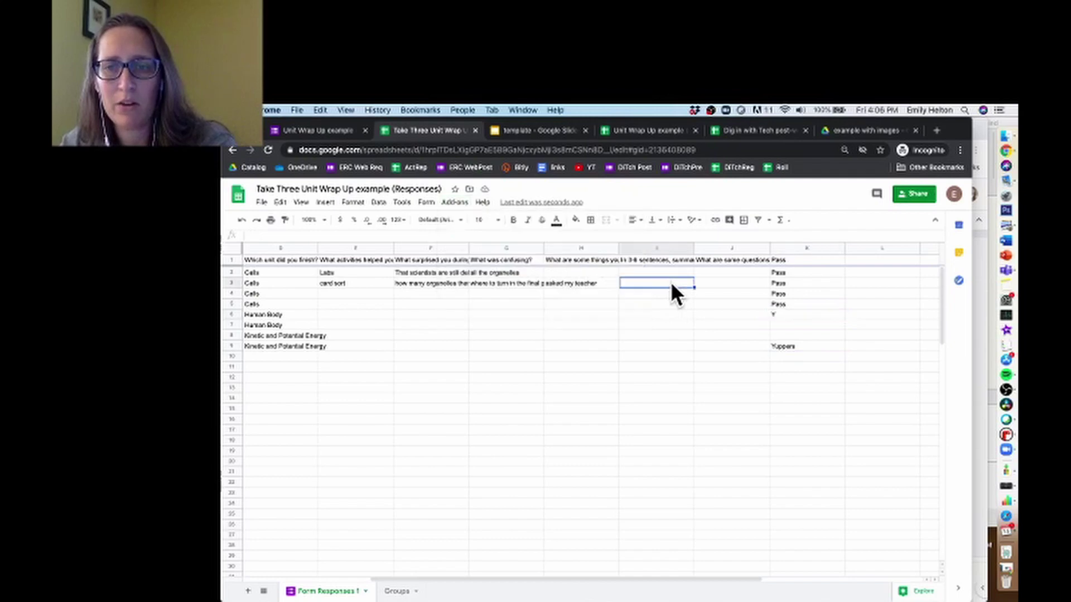
pyautogui.click(455, 202)
pyautogui.moveTo(517, 277)
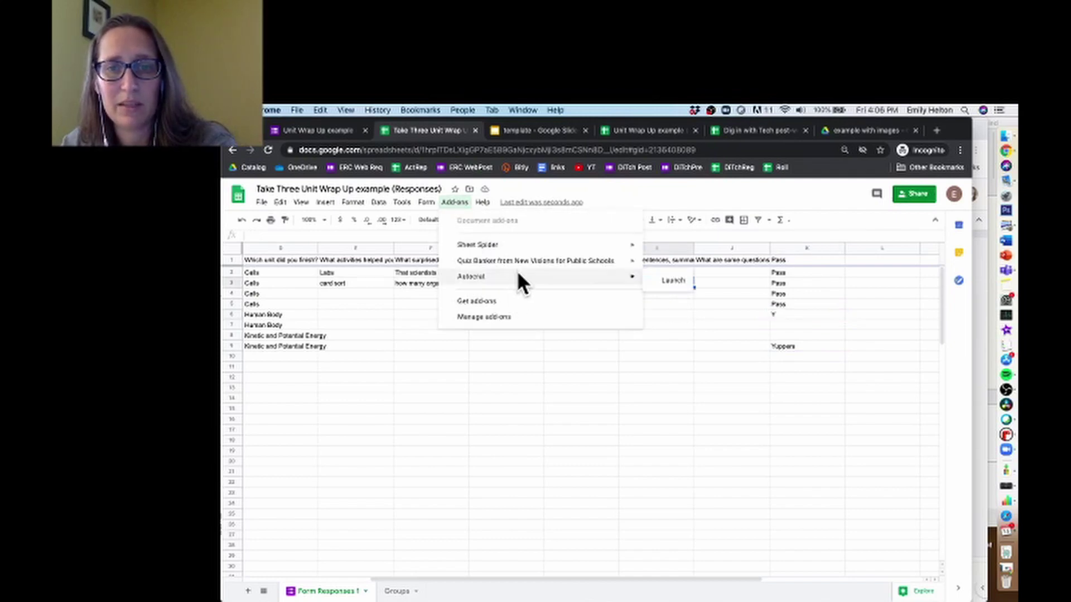
pyautogui.click(673, 280)
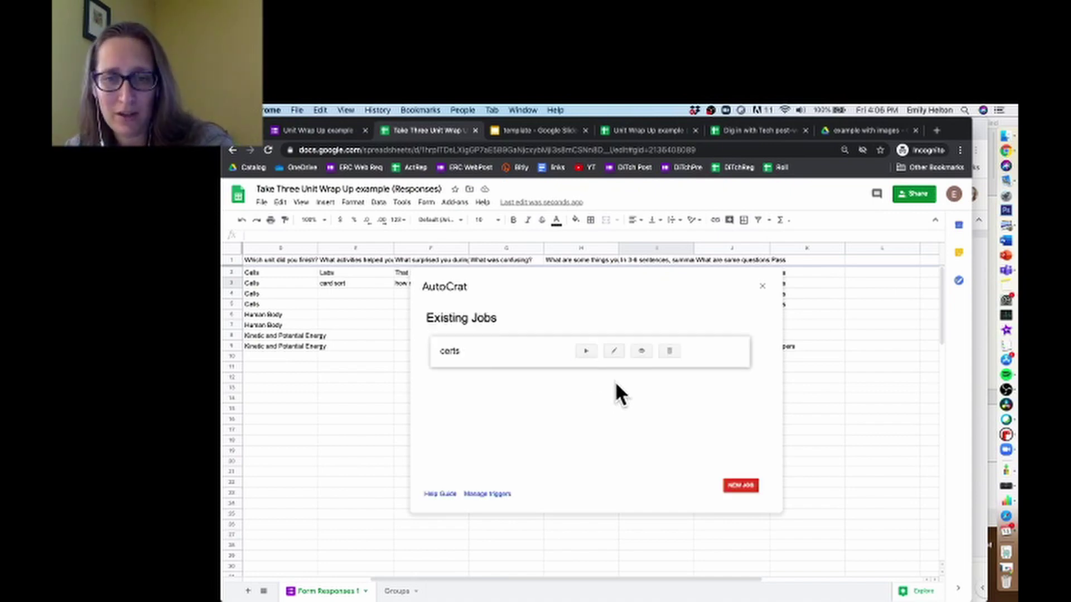
pyautogui.click(586, 352)
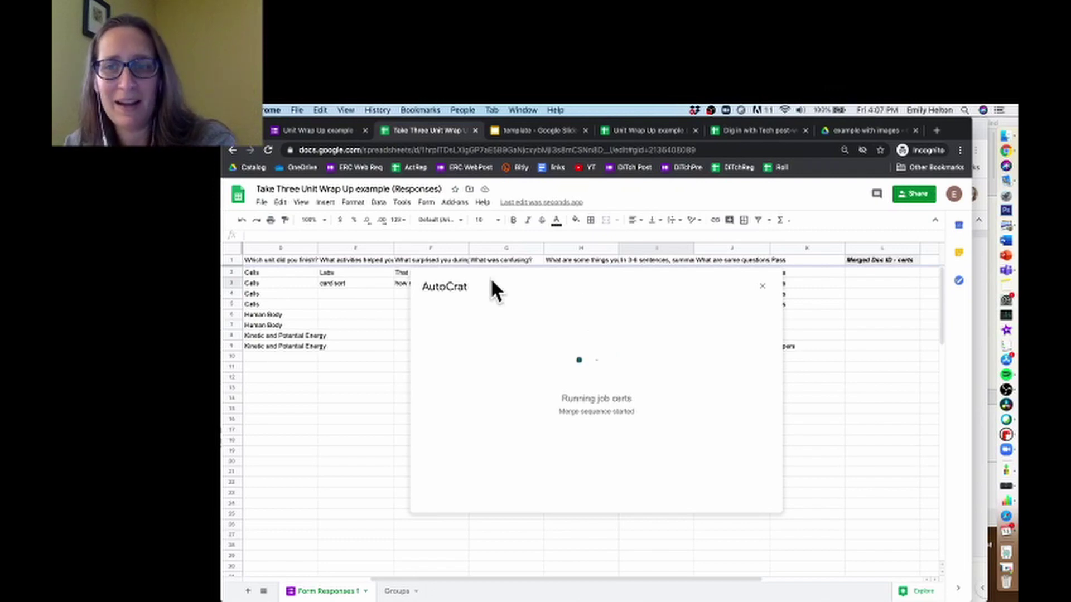
# - Wait for the certs merge to finish, close AutoCrat, and scroll right to the merged doc results
pyautogui.moveTo(464, 275); pyautogui.dragTo(413, 300)
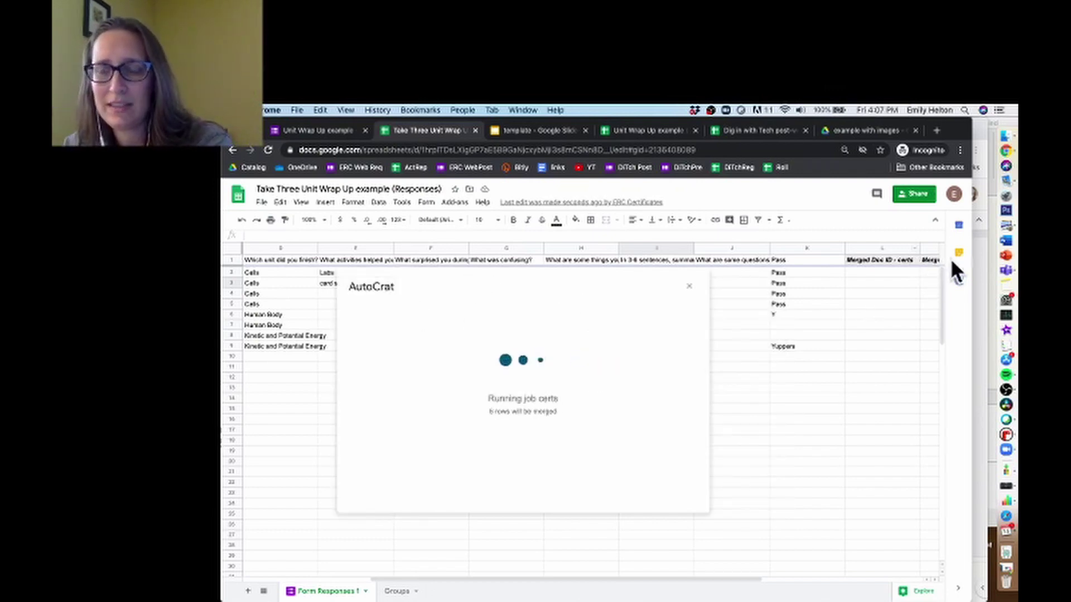
pyautogui.moveTo(455, 580); pyautogui.dragTo(510, 583)
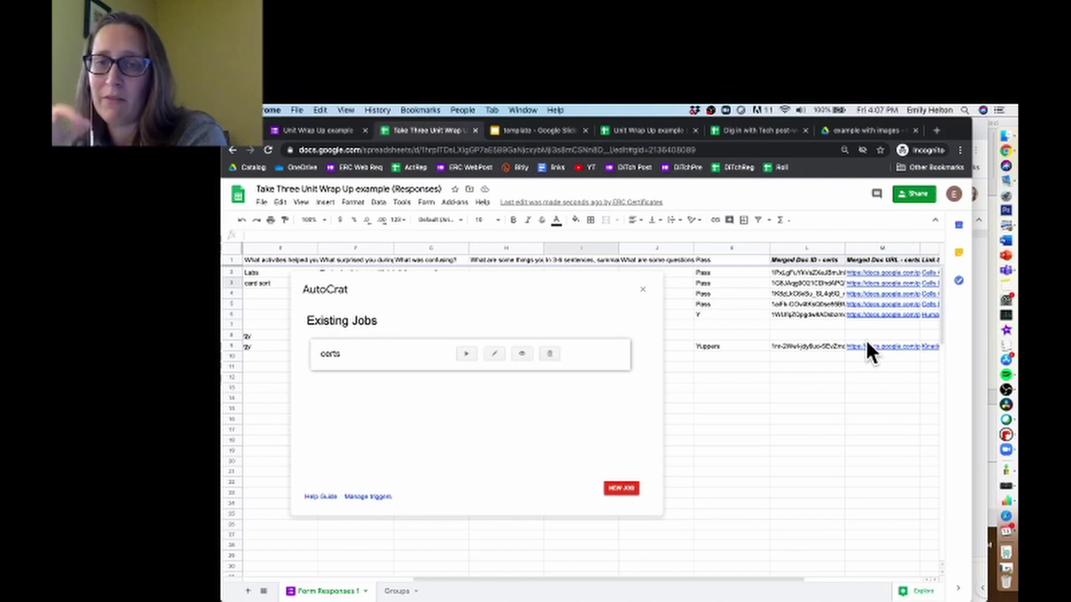
pyautogui.click(642, 289)
pyautogui.hscroll(1, 796, 371)
pyautogui.hscroll(2, 793, 364)
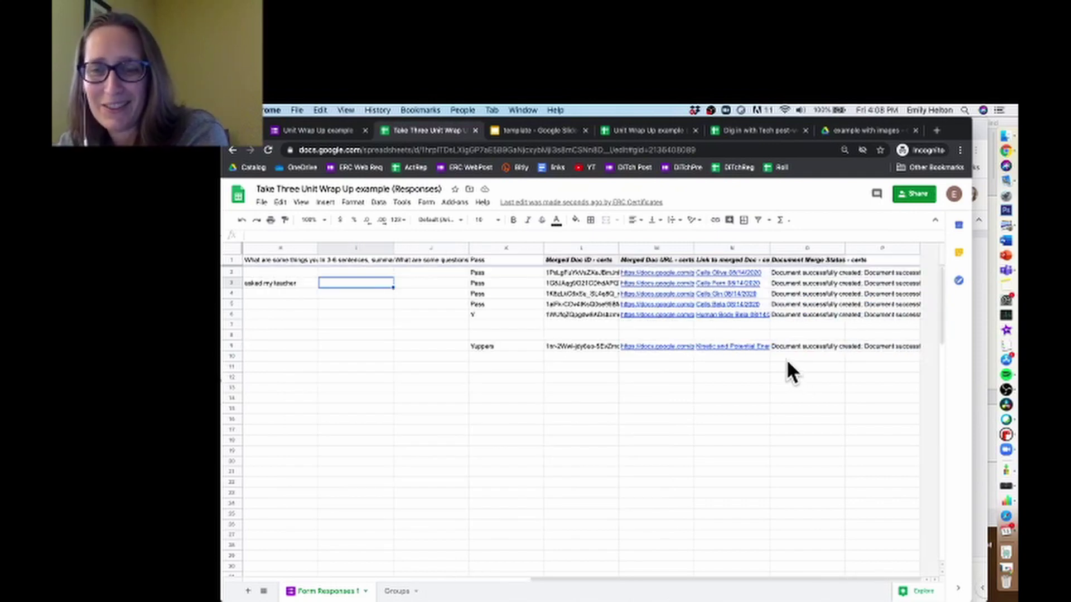
# - Open row 6's merged Human Body certificate from its link preview in the sheet
pyautogui.moveTo(706, 318)
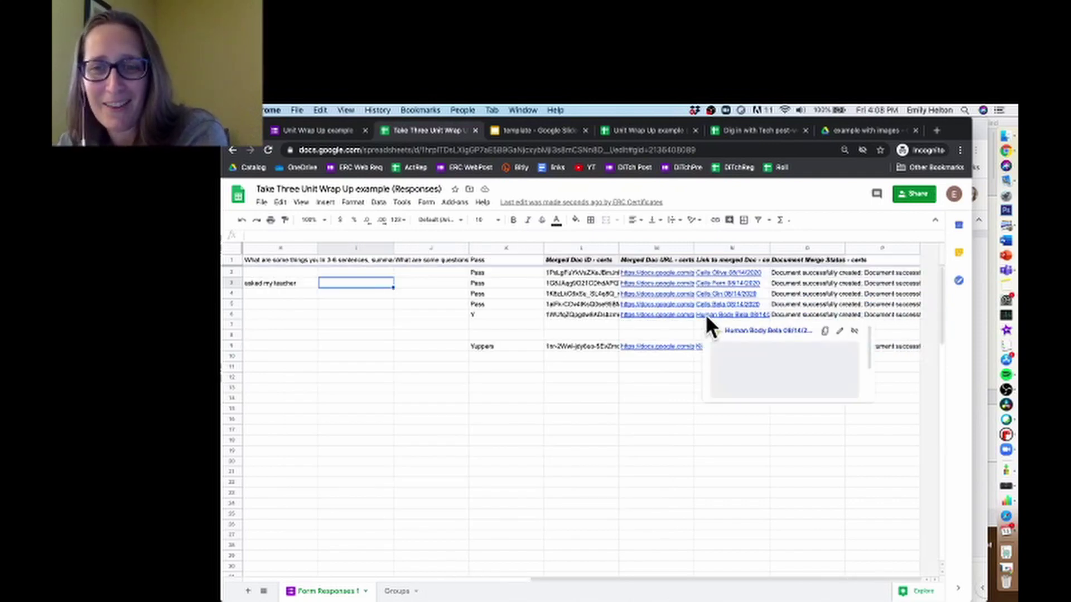
pyautogui.click(752, 329)
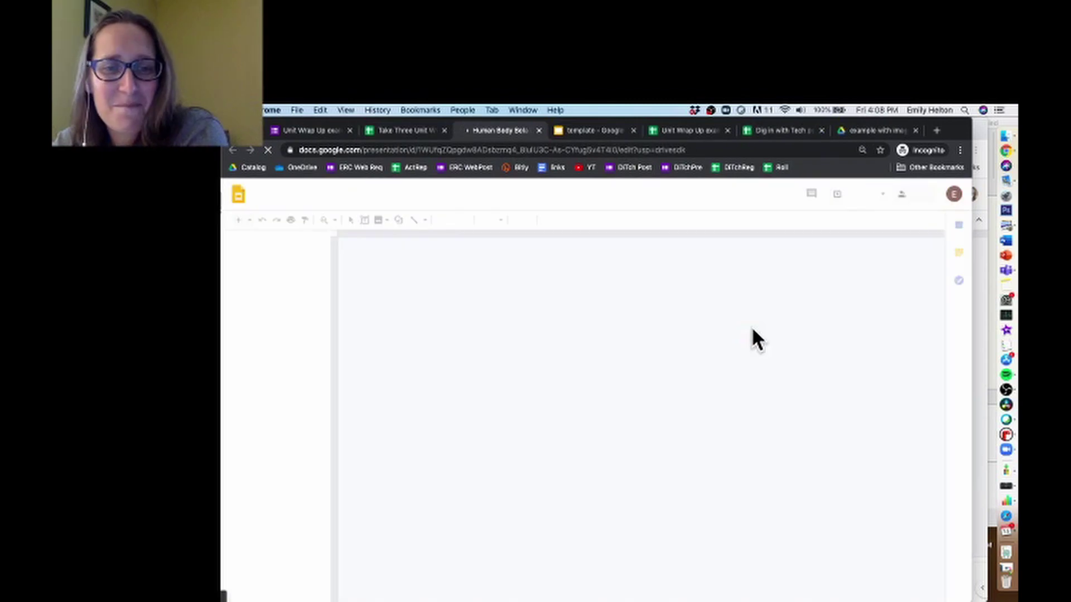